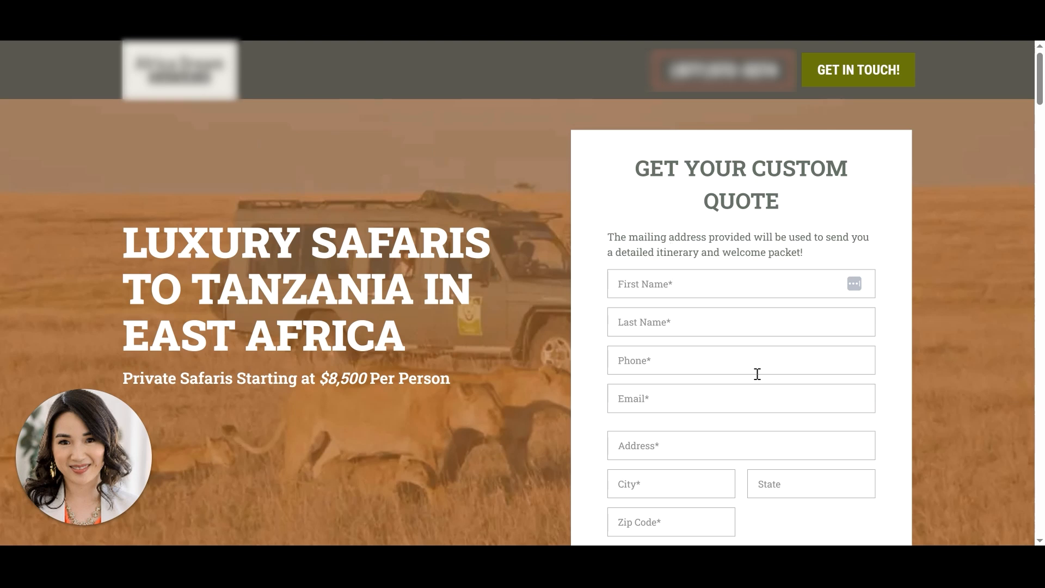
# - Examine the landing page's custom quote form and its Get in Touch button
pyautogui.scroll(-3, 760, 373)
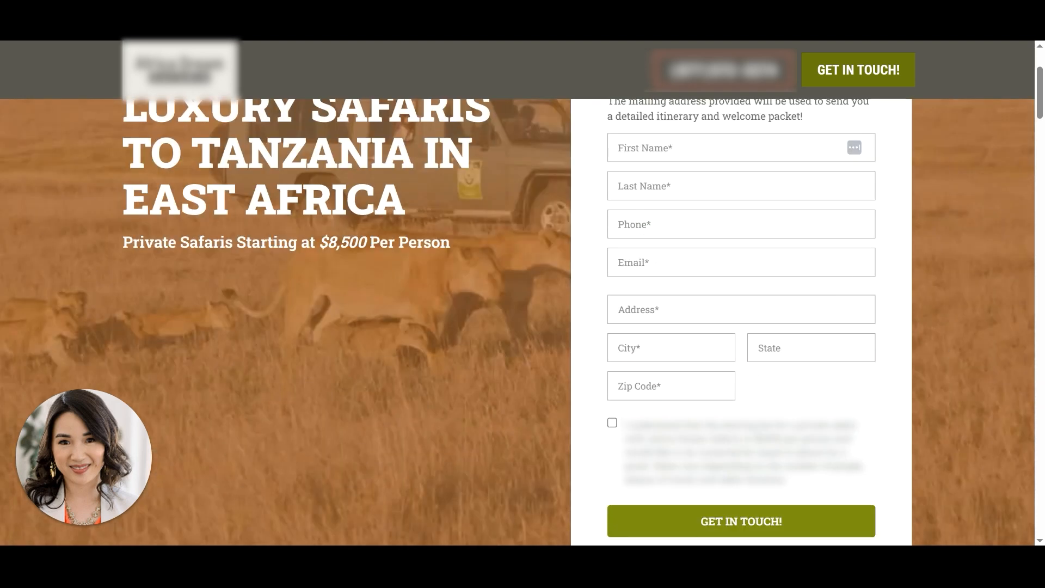
pyautogui.scroll(3, 450, 483)
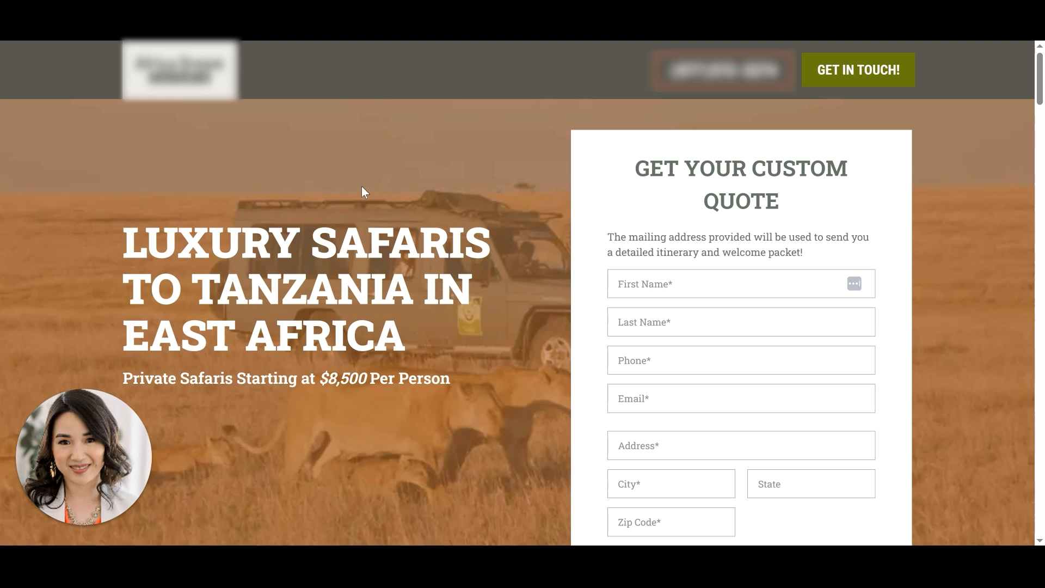
pyautogui.scroll(-2, 363, 188)
pyautogui.scroll(2, 363, 188)
pyautogui.scroll(-2, 363, 188)
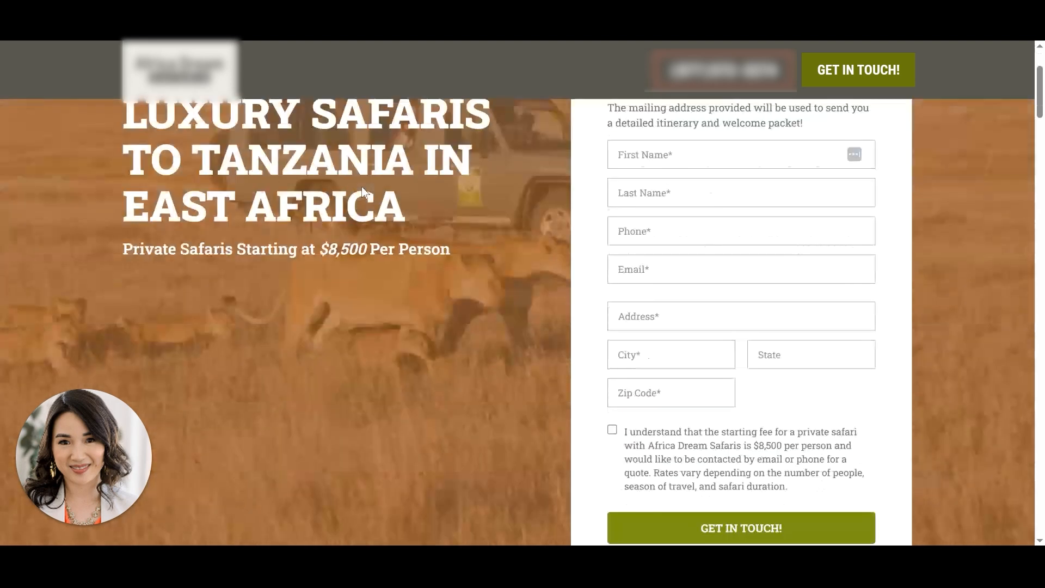
pyautogui.scroll(2, 361, 186)
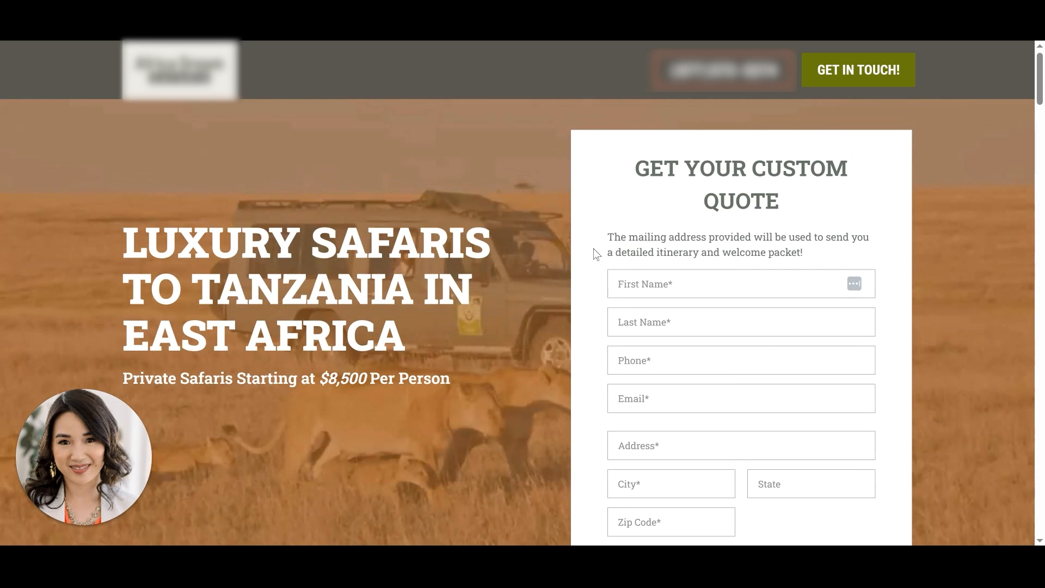
pyautogui.scroll(-2, 762, 190)
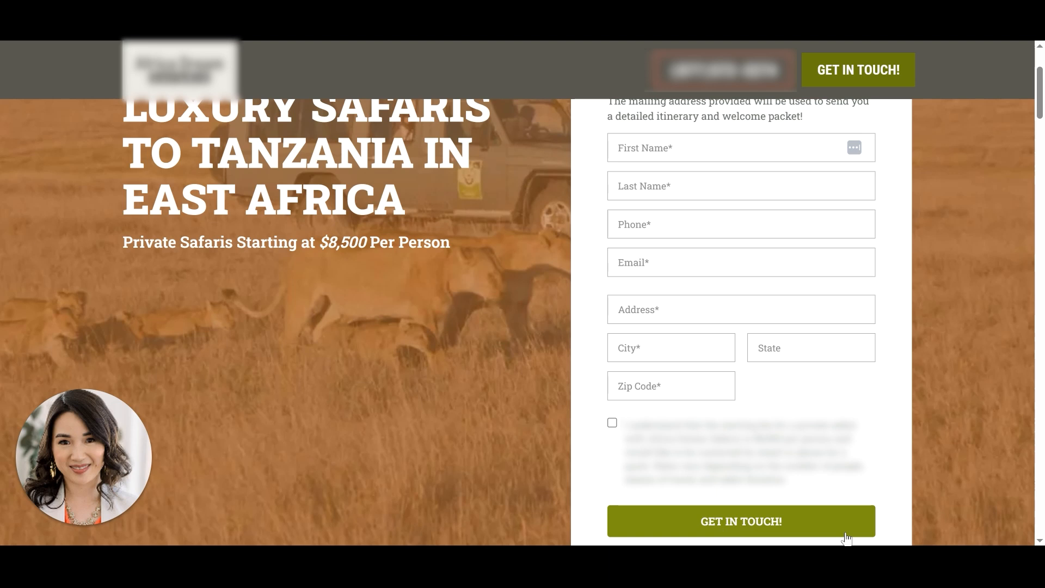
pyautogui.scroll(1, 739, 336)
pyautogui.scroll(1, 753, 299)
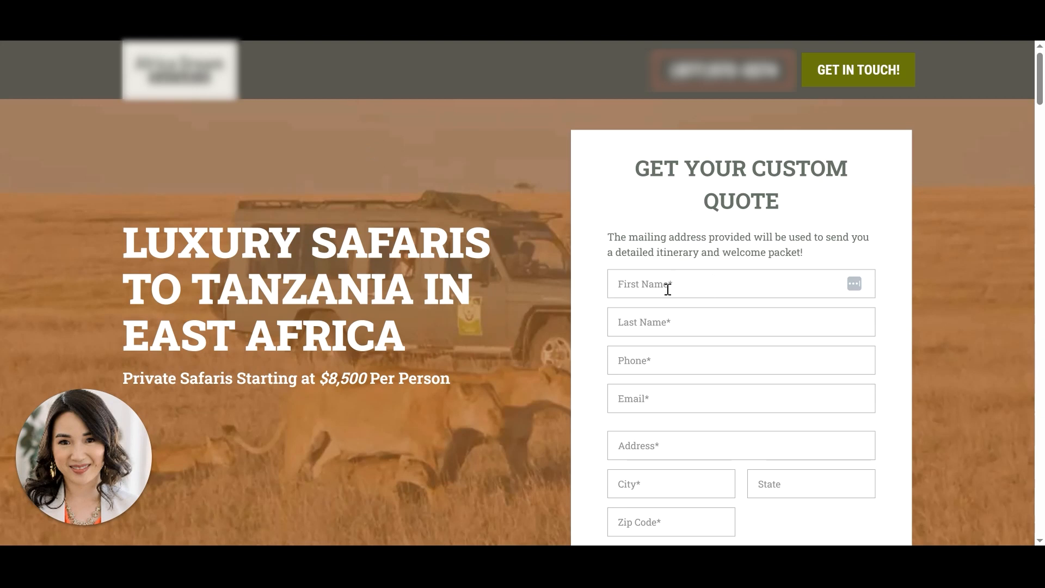
pyautogui.scroll(-2, 688, 435)
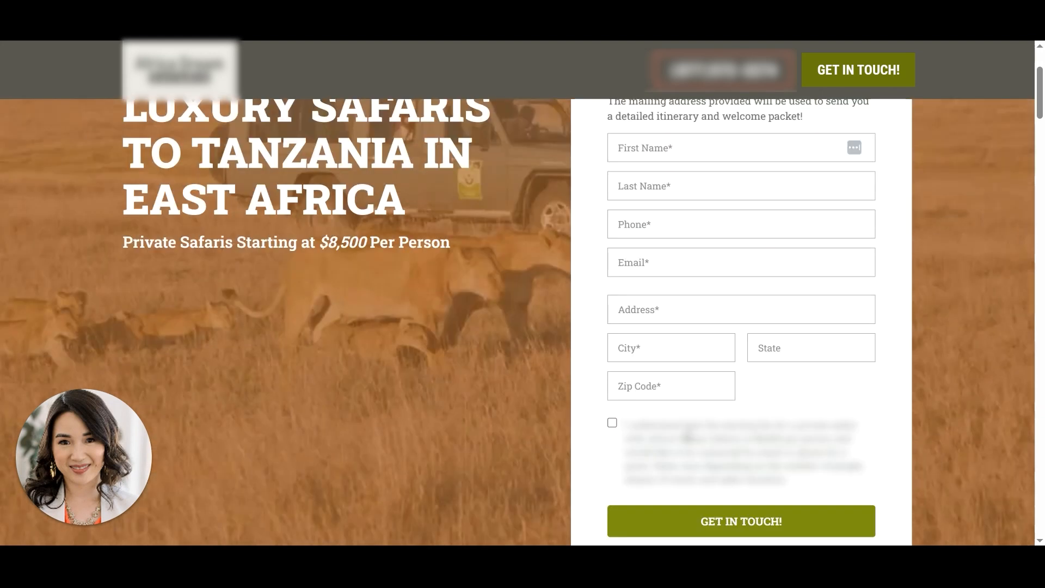
pyautogui.scroll(-1, 687, 435)
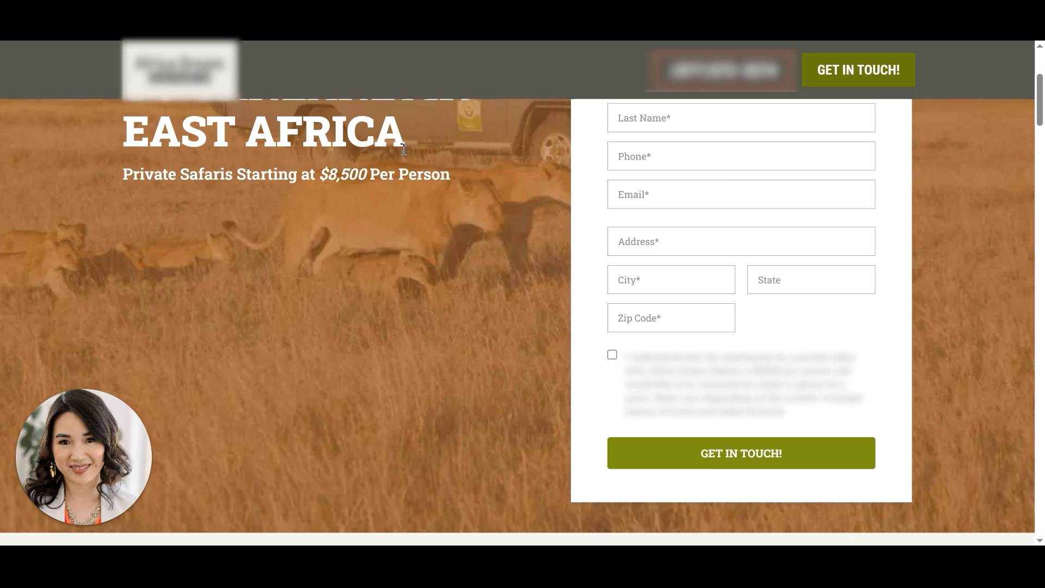
pyautogui.scroll(2, 700, 229)
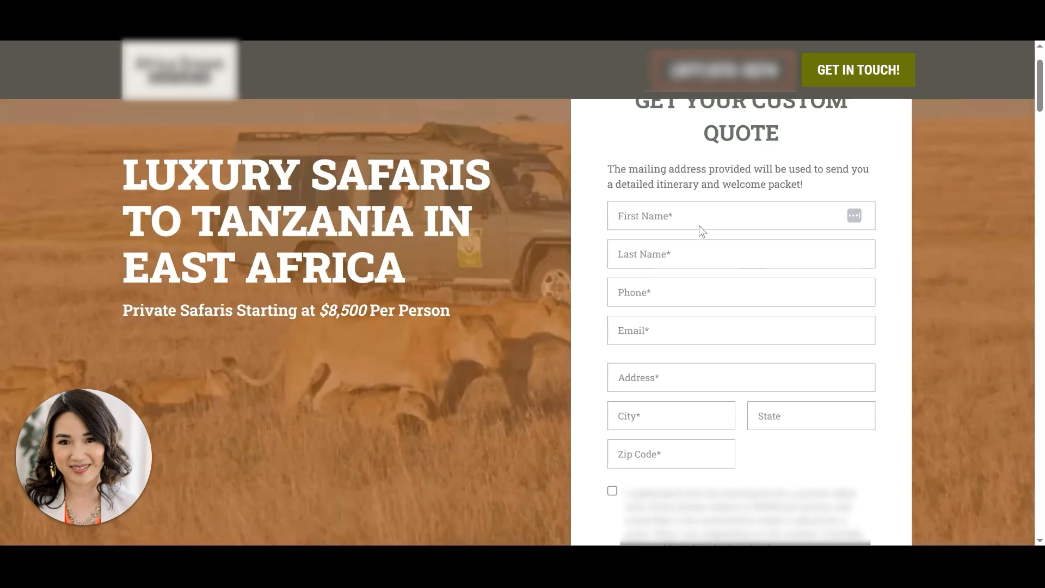
pyautogui.scroll(1, 730, 224)
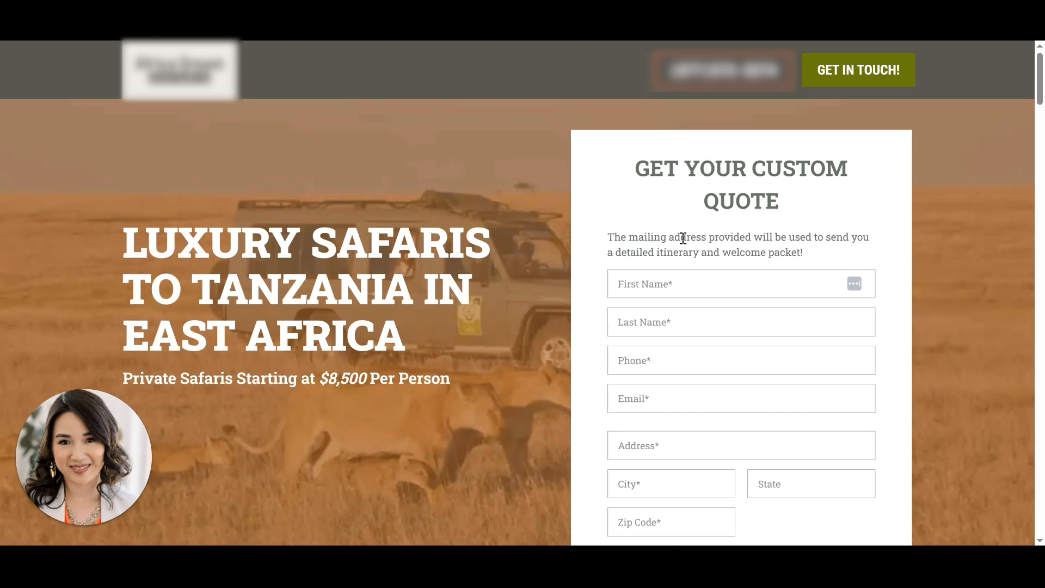
pyautogui.scroll(-3, 683, 238)
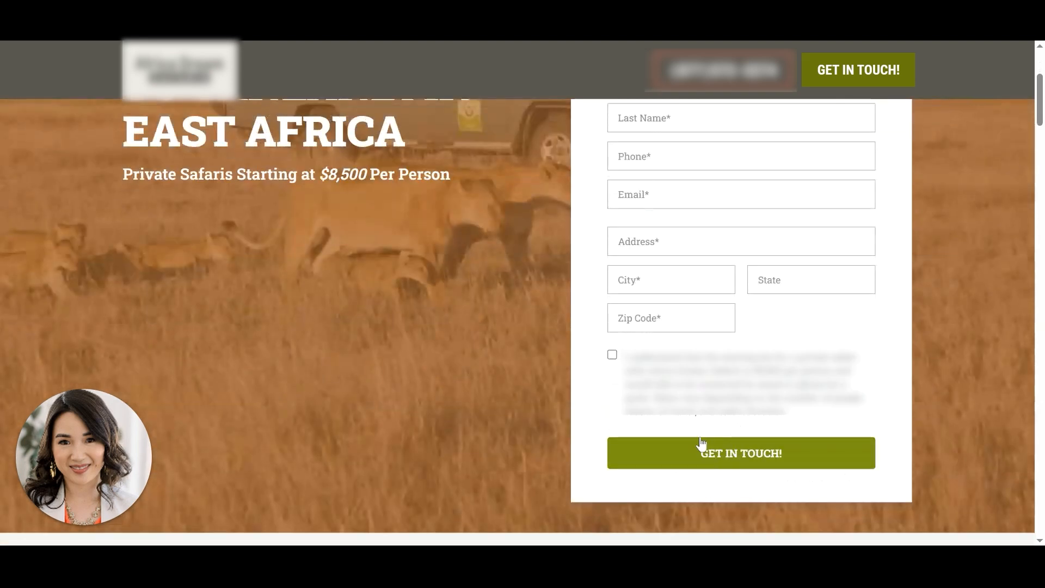
pyautogui.click(700, 443)
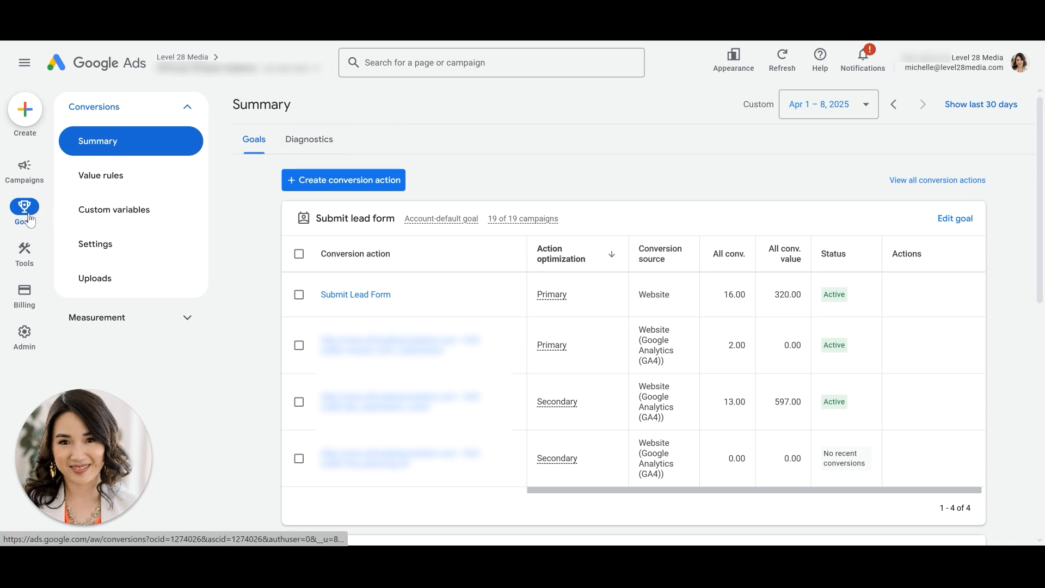
# - Start creating a new conversion action that tracks actions on the website
pyautogui.click(320, 181)
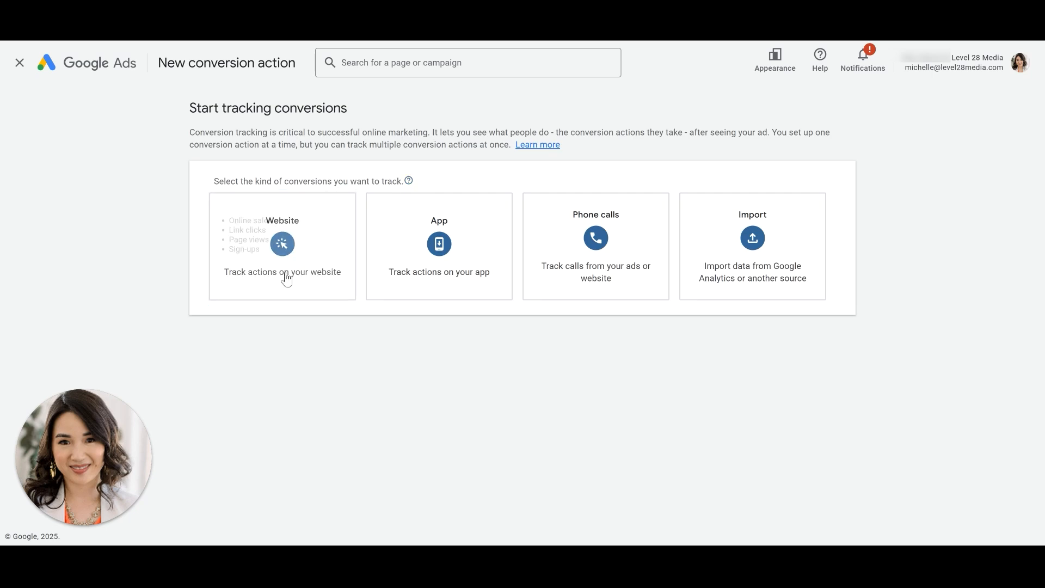
pyautogui.click(279, 257)
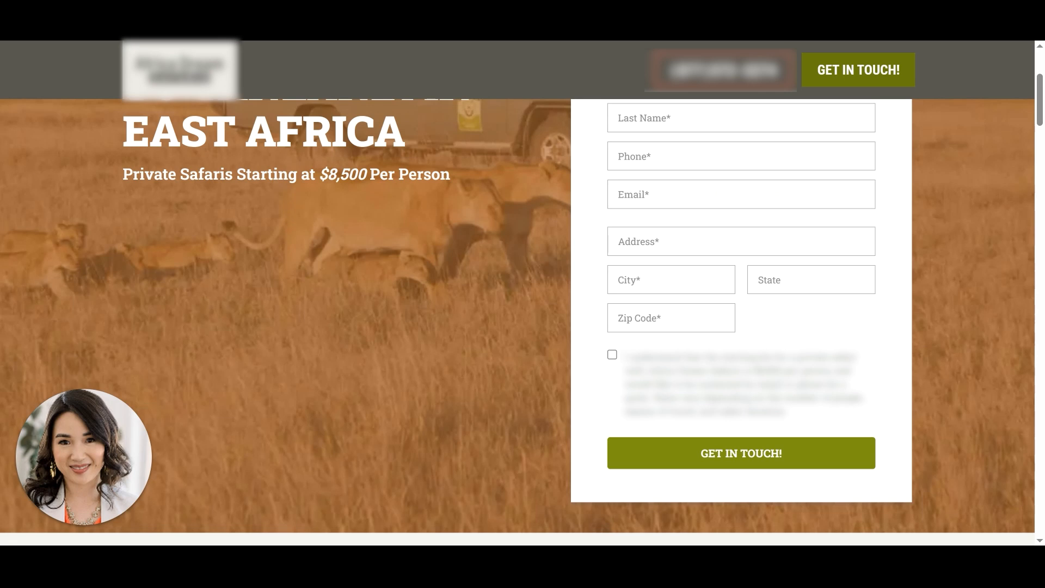
# - Copy the landing page's URL, paste it as the website domain, and scan it
pyautogui.rightClick(261, 41)
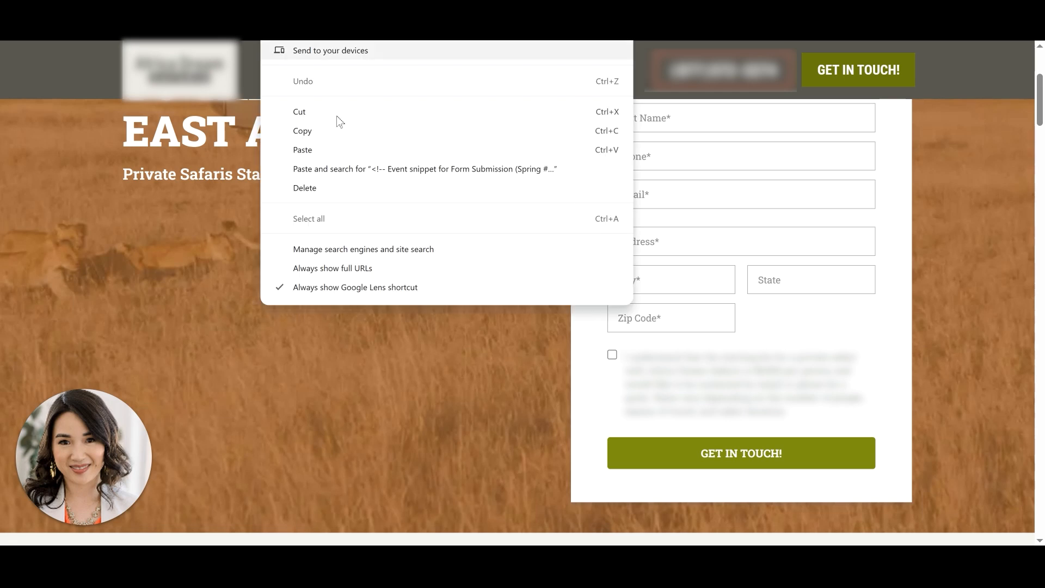
pyautogui.click(341, 129)
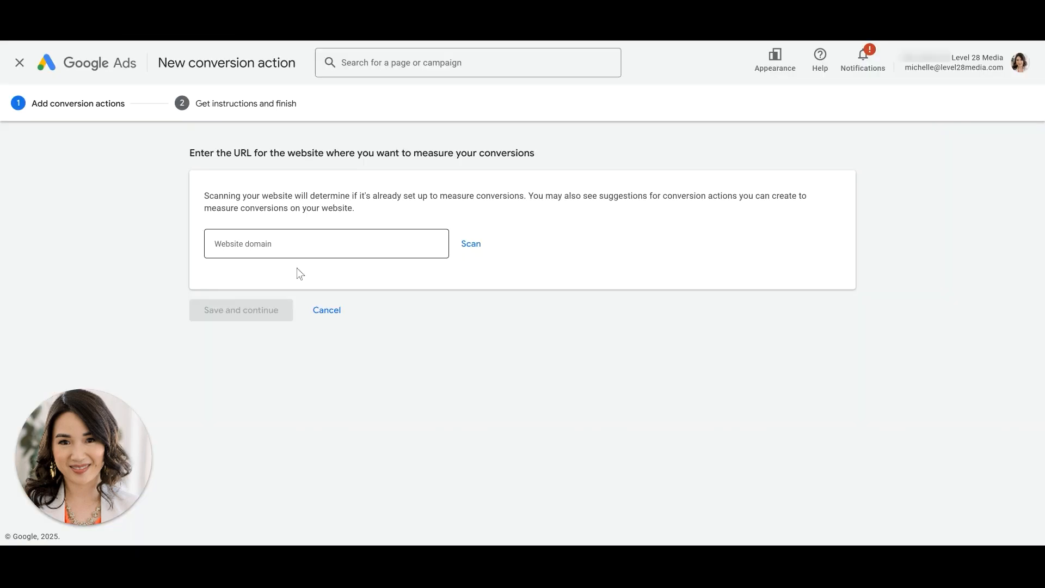
pyautogui.rightClick(323, 249)
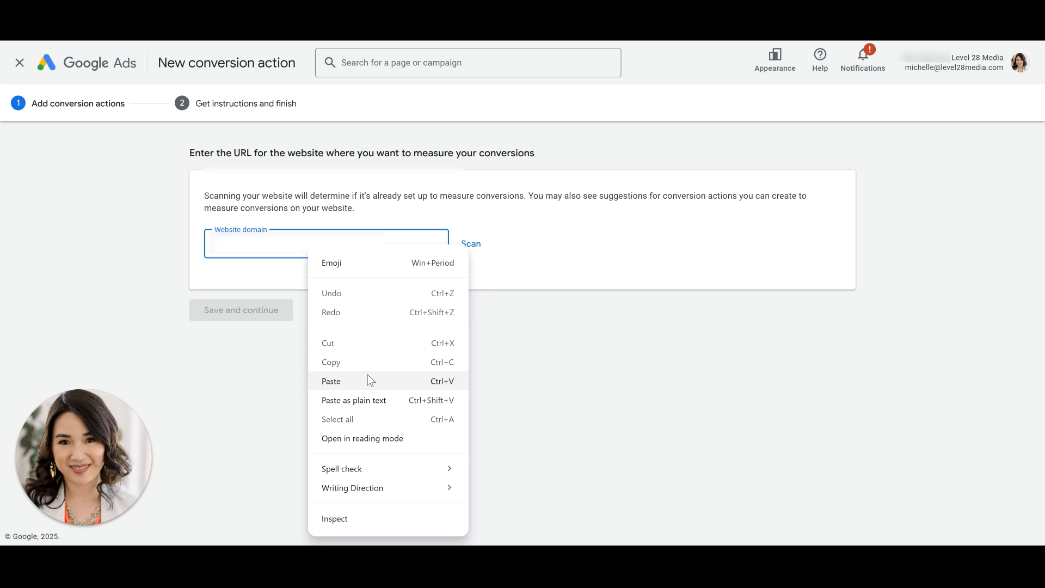
pyautogui.click(331, 382)
pyautogui.click(471, 245)
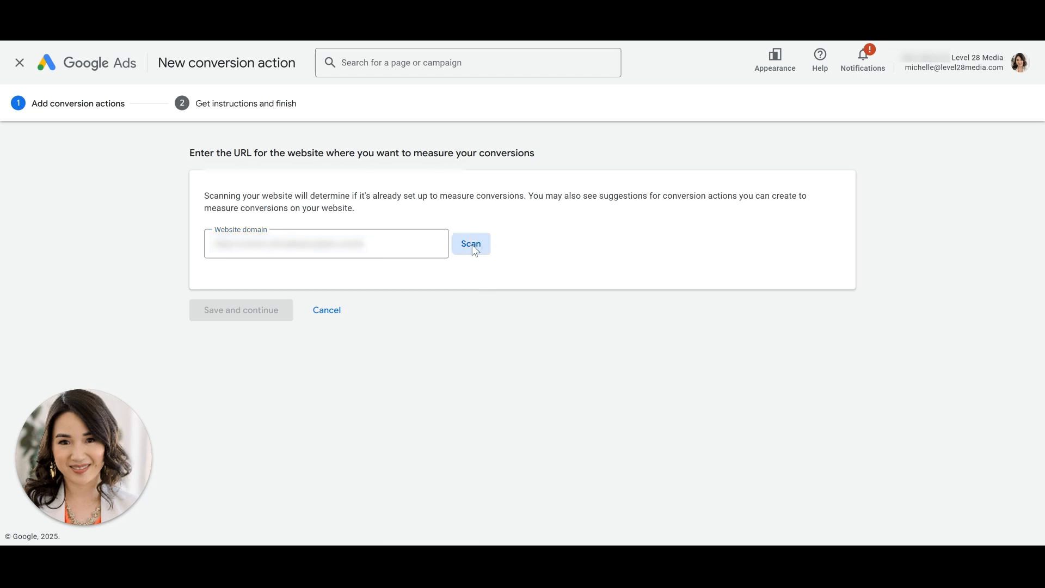
# - Review the options for creating conversion actions from website events or manually using code
pyautogui.scroll(-4, 473, 248)
pyautogui.scroll(-1, 471, 244)
pyautogui.scroll(3, 466, 246)
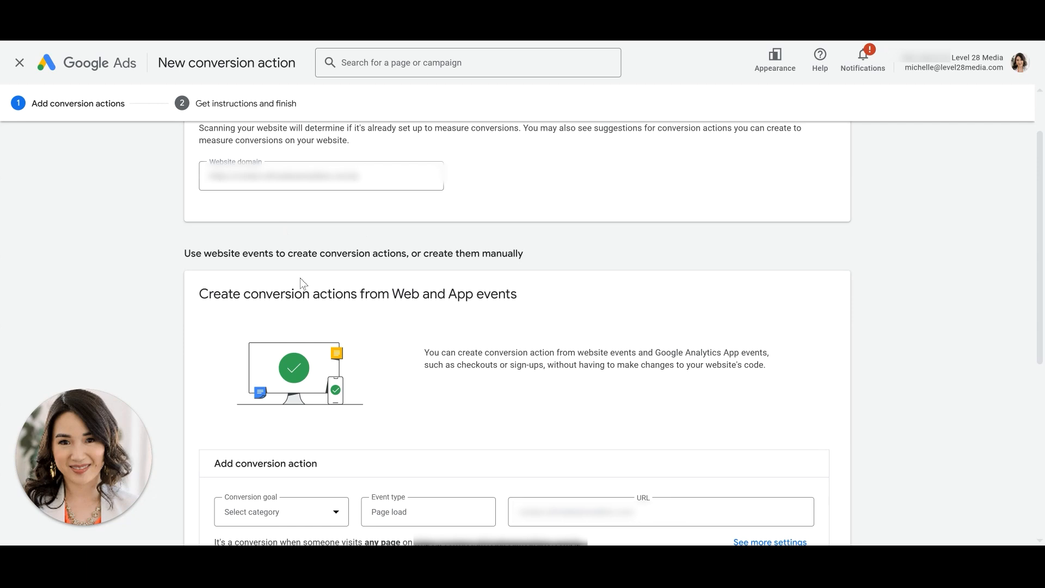
pyautogui.moveTo(186, 253); pyautogui.dragTo(411, 255)
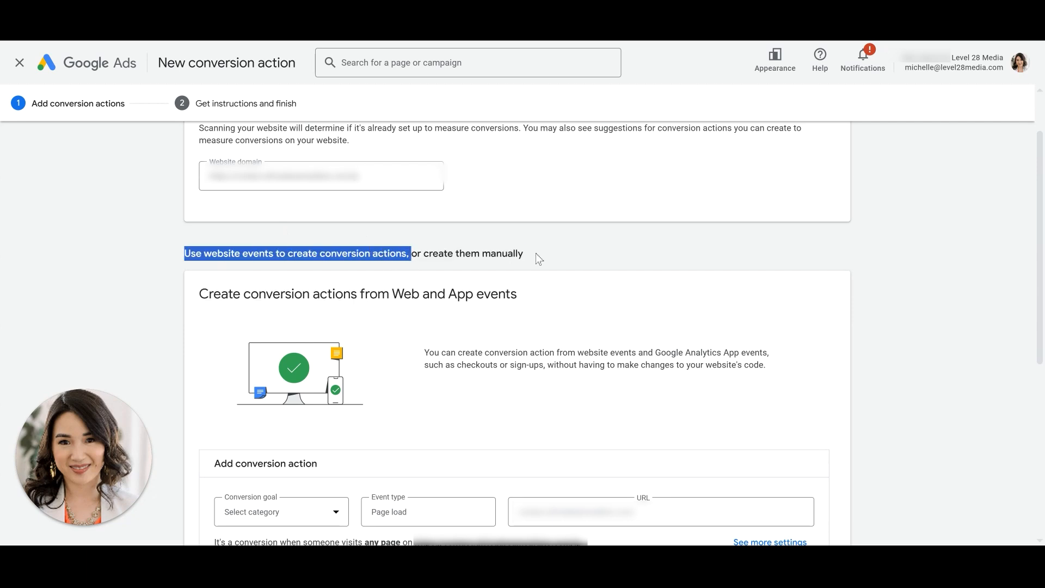
pyautogui.moveTo(535, 252); pyautogui.dragTo(424, 253)
pyautogui.scroll(-6, 575, 292)
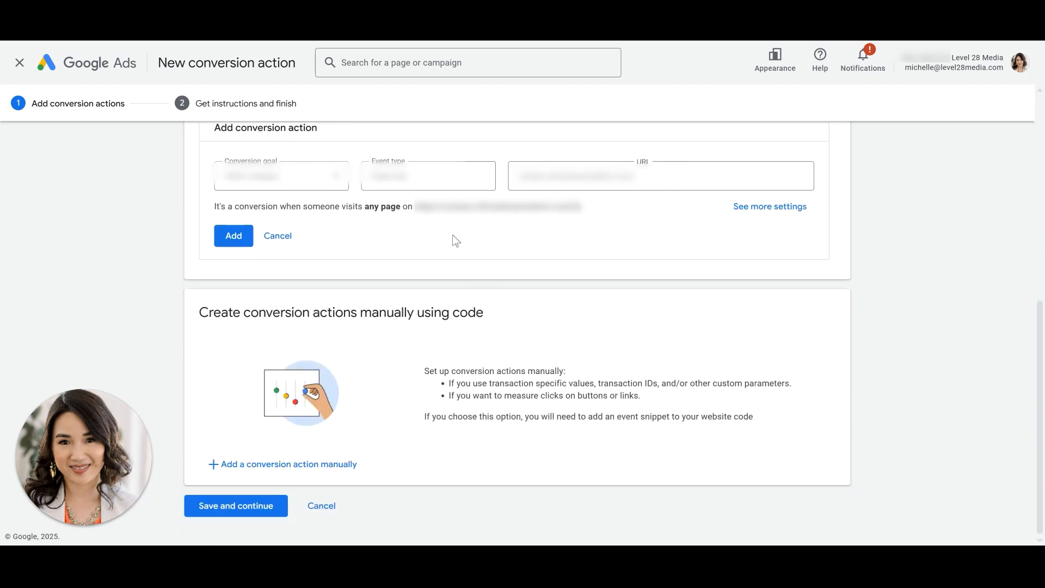
pyautogui.scroll(1, 414, 224)
pyautogui.scroll(2, 238, 198)
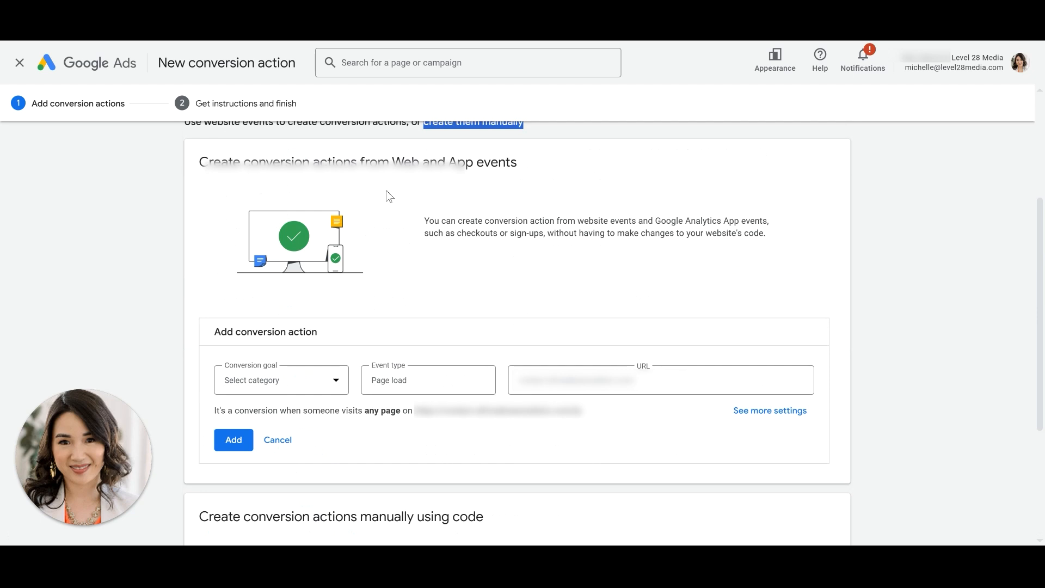
pyautogui.scroll(-3, 427, 331)
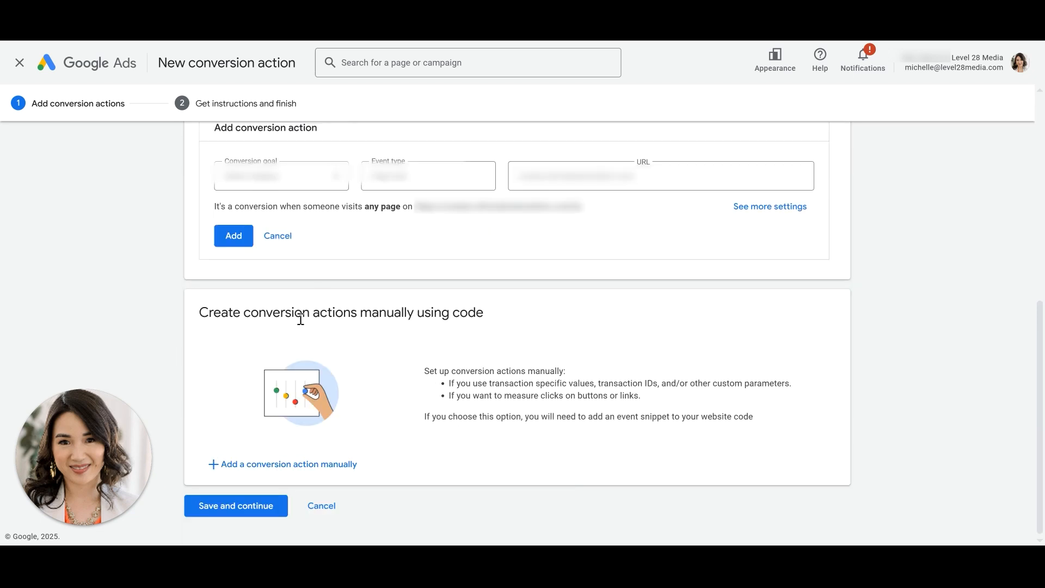
# - Add a conversion action manually and set its goal category to Submit lead form
pyautogui.click(298, 464)
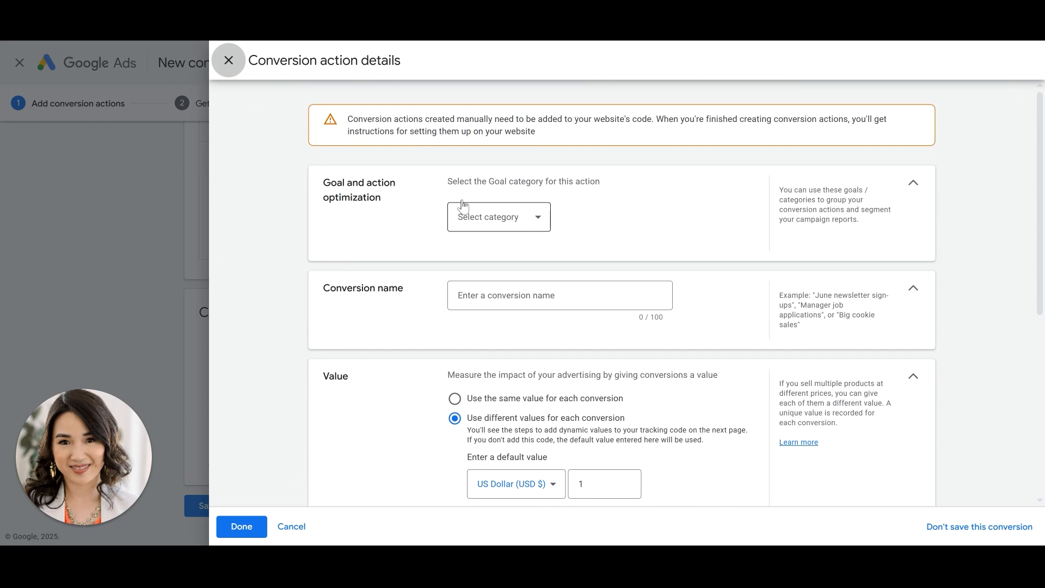
pyautogui.click(505, 224)
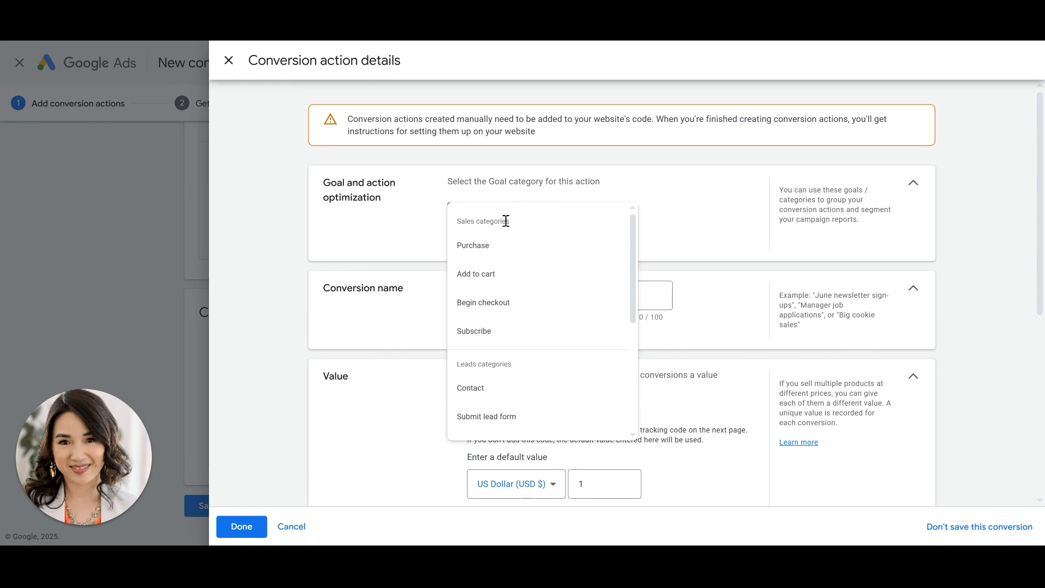
pyautogui.click(512, 431)
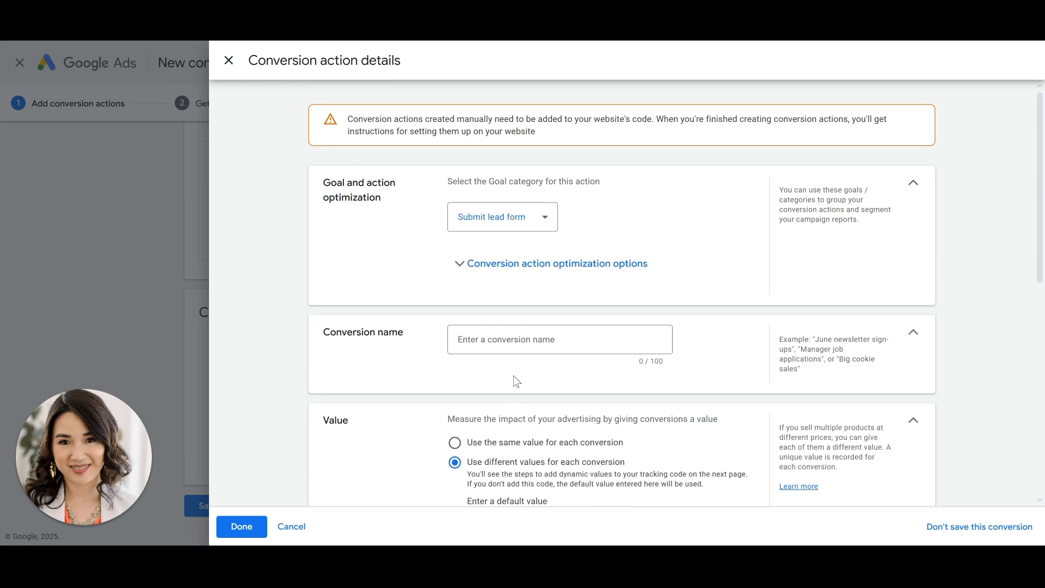
# - Name the conversion action Spring '25 Landing Page
pyautogui.click(523, 338)
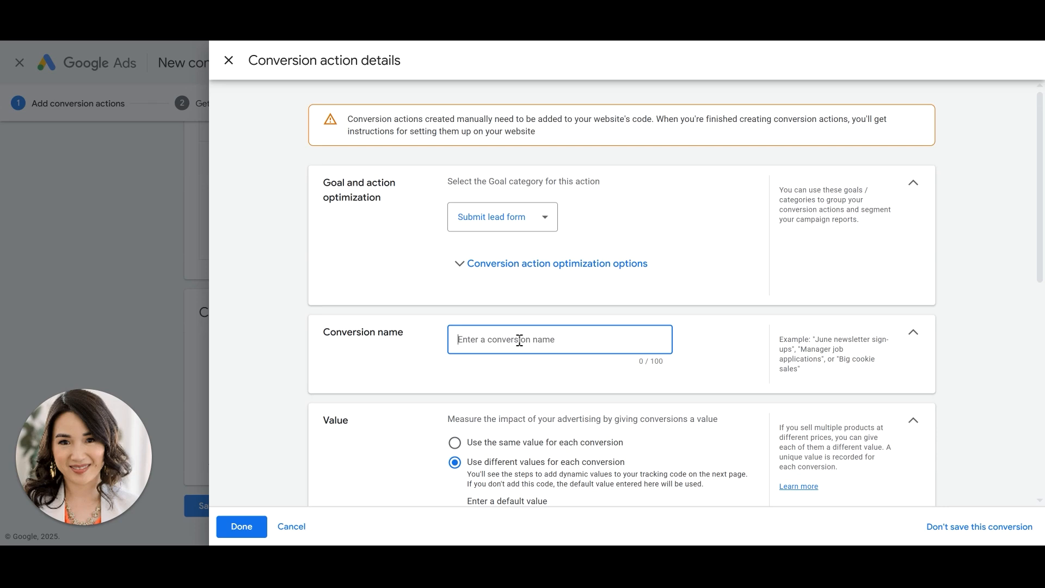
pyautogui.write('Spring l')
pyautogui.write('25 Landing PAge')
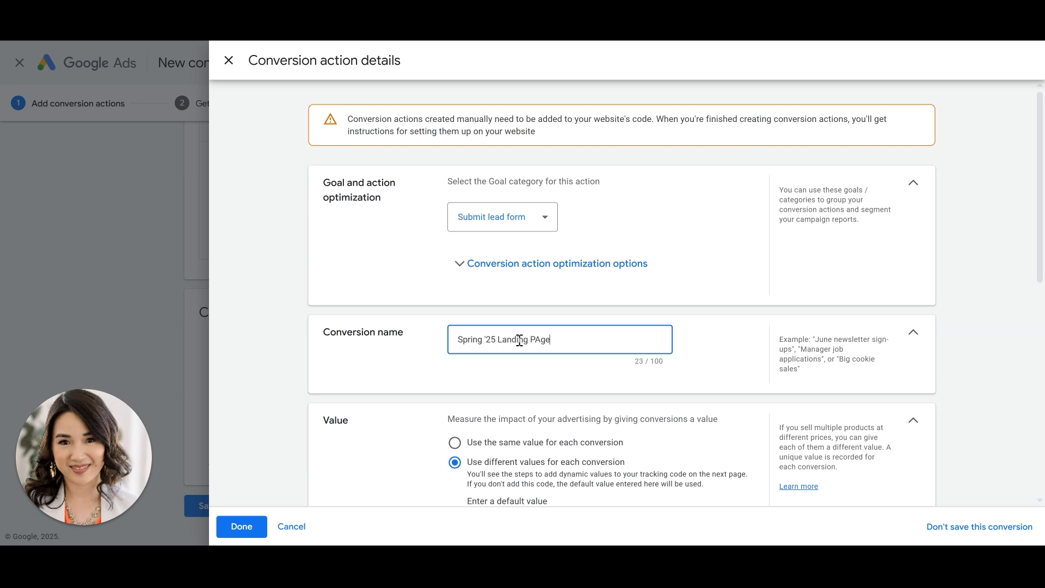
pyautogui.press('BackSpace')
pyautogui.press('BackSpace')
pyautogui.press('BackSpace')
pyautogui.write('age')
# - Choose not to use a value for this conversion action and count only one conversion per interaction
pyautogui.scroll(-3, 568, 318)
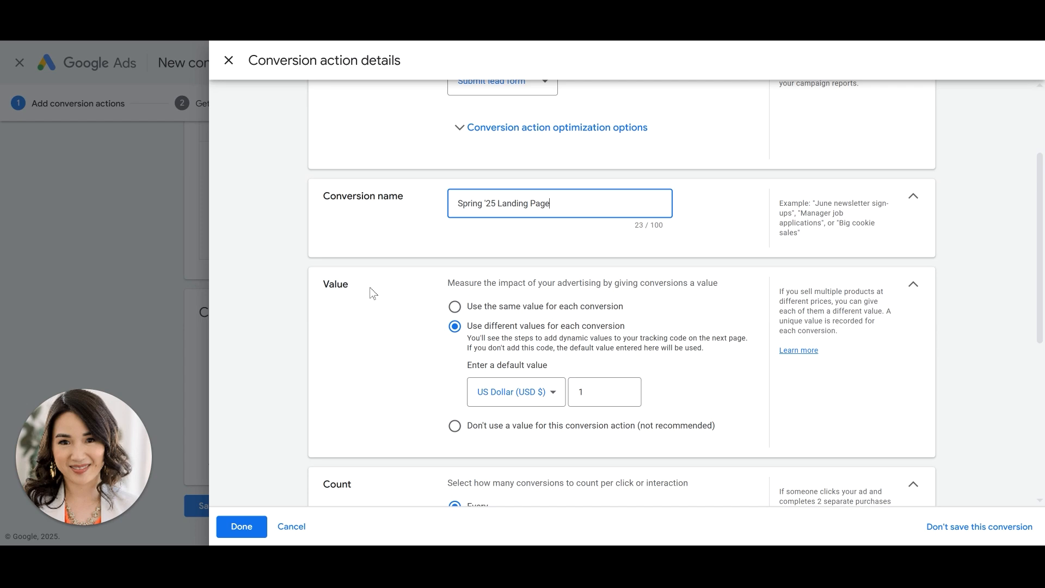
pyautogui.click(462, 432)
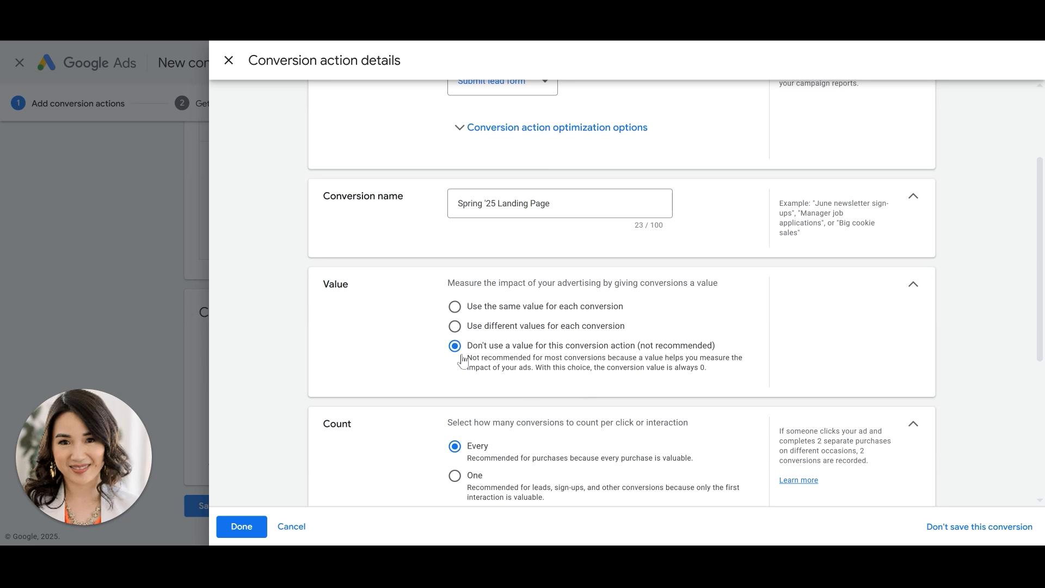
pyautogui.scroll(-4, 591, 407)
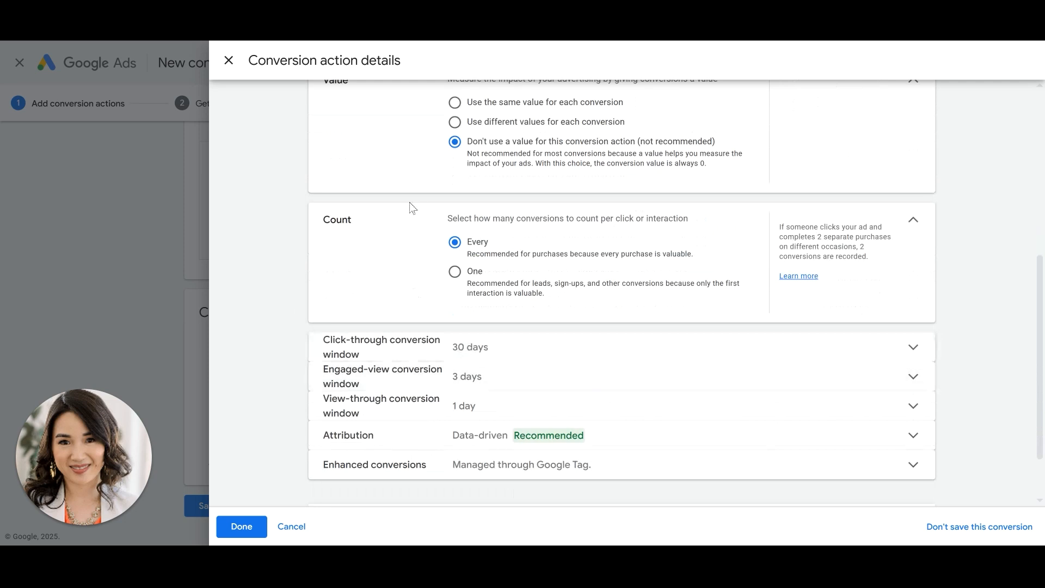
pyautogui.click(454, 279)
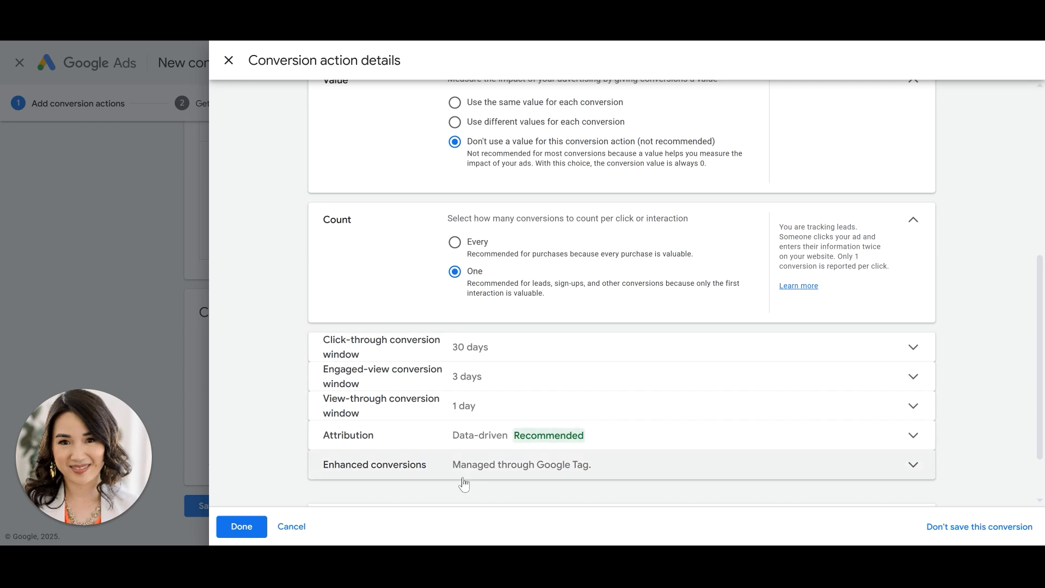
# - Turn off Enhanced CPC and save the conversion action details
pyautogui.scroll(-2, 463, 483)
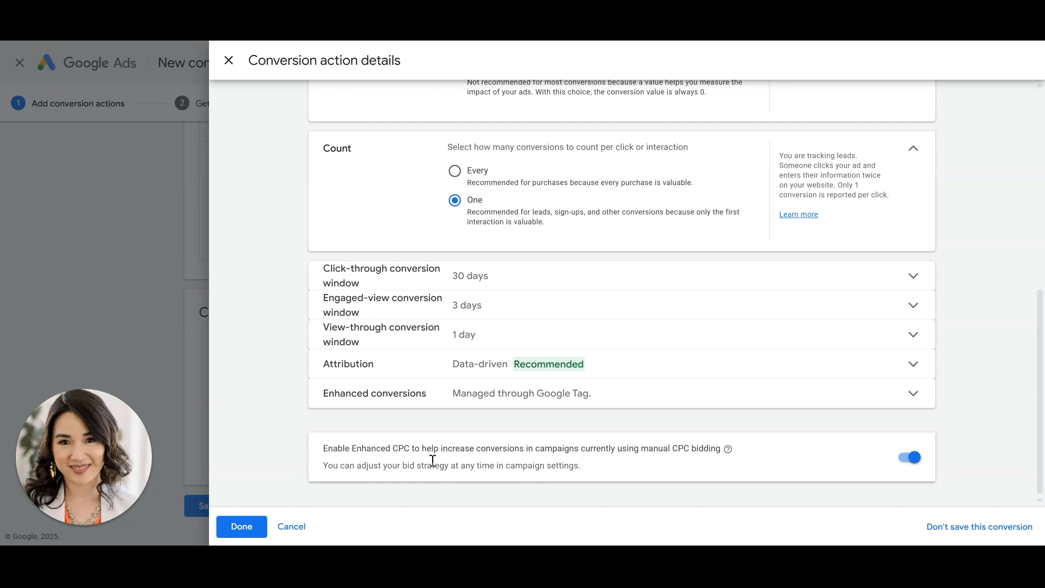
pyautogui.click(909, 460)
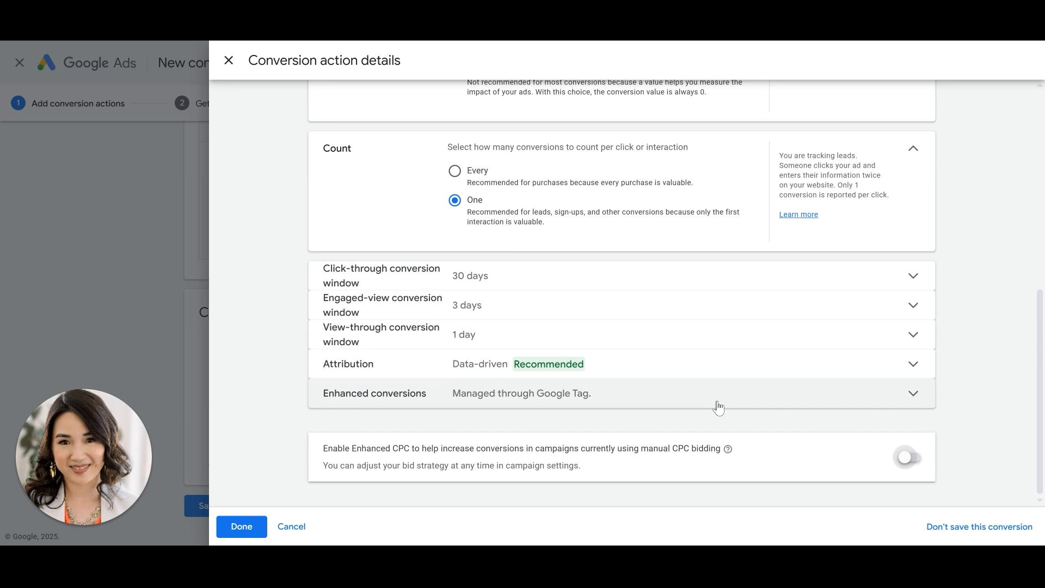
pyautogui.click(242, 527)
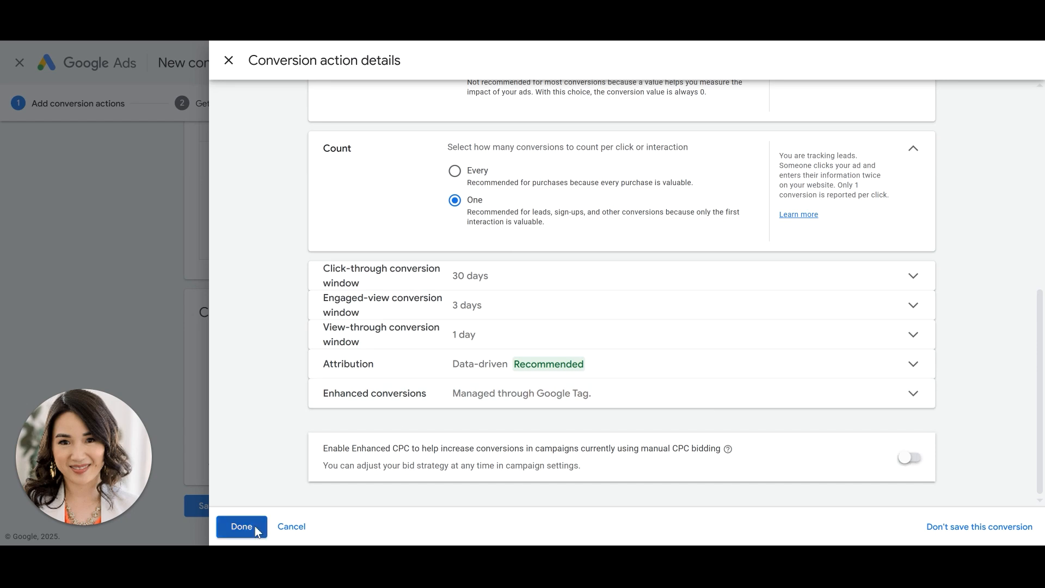
pyautogui.scroll(-1, 479, 403)
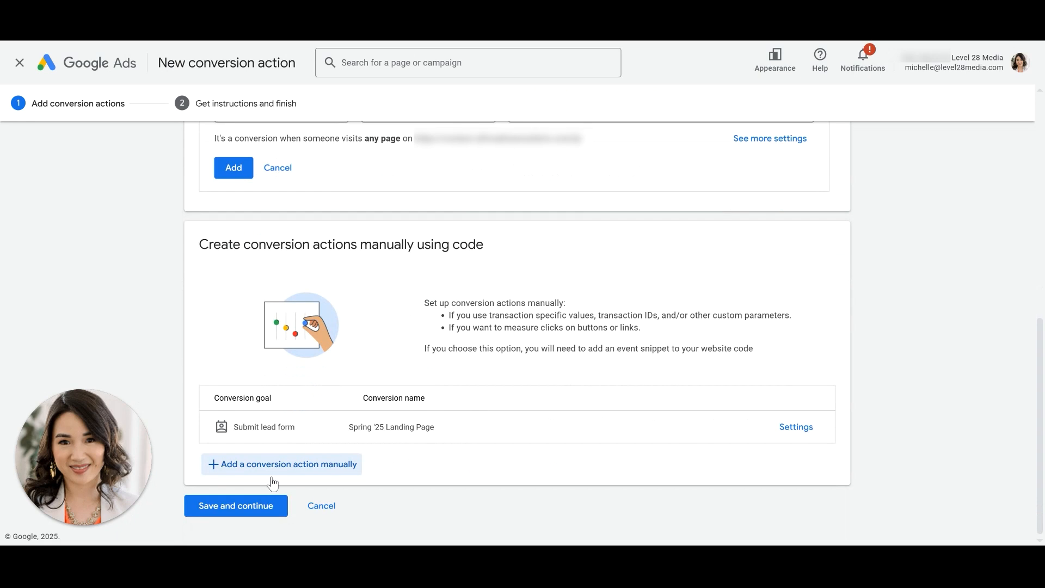
# - Save and continue, then finish creating the conversion action
pyautogui.click(251, 510)
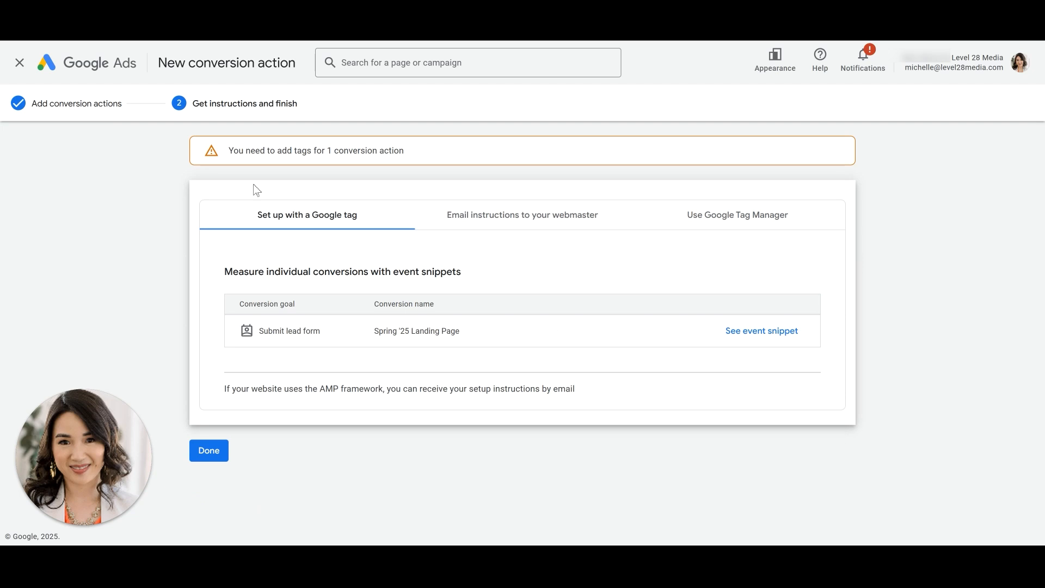
pyautogui.click(213, 455)
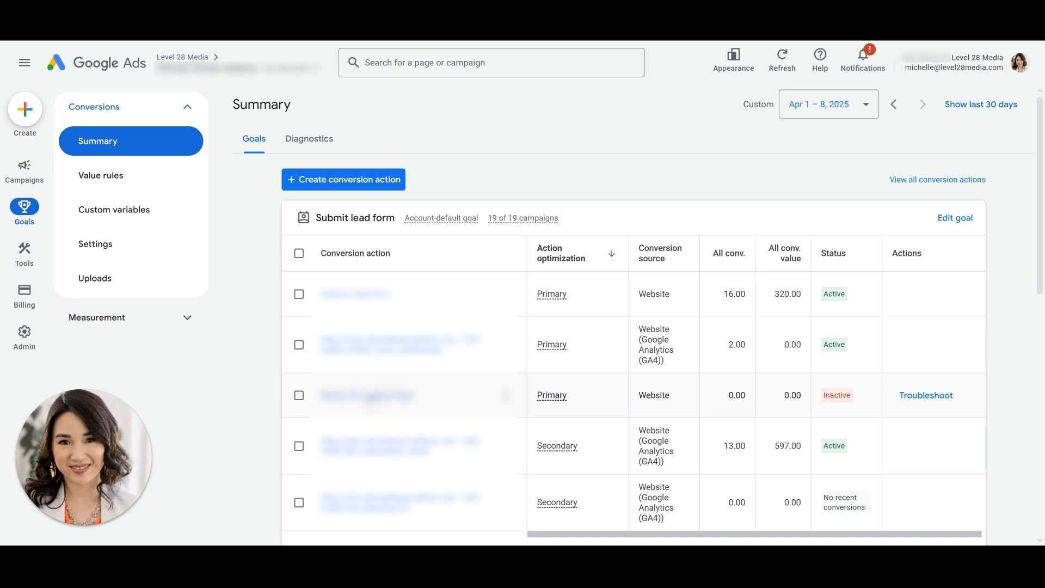
# - Open the Spring '25 Landing Page conversion action and choose to install the tag yourself in its tag setup
pyautogui.click(369, 396)
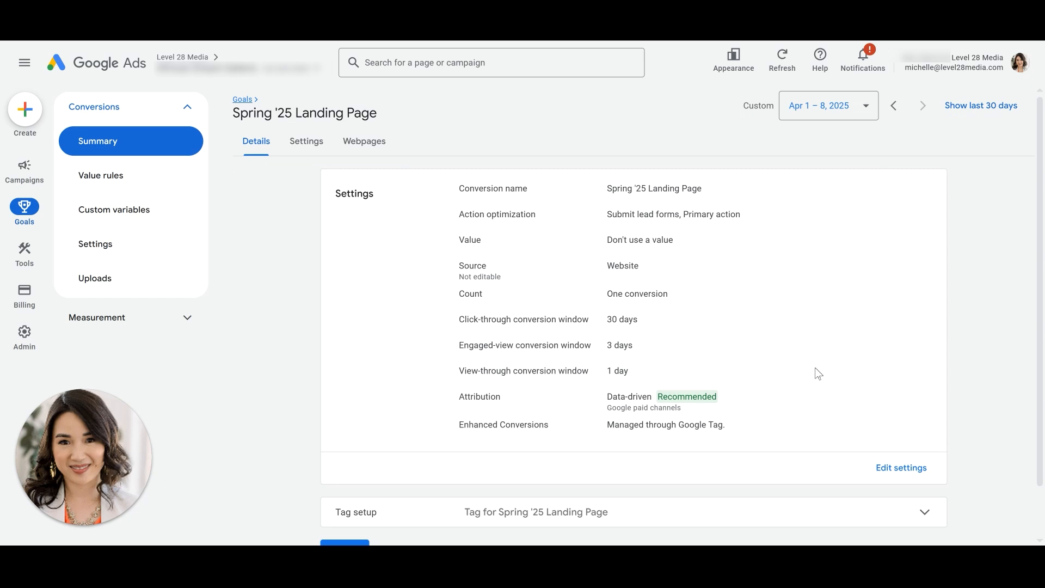
pyautogui.scroll(-1, 860, 392)
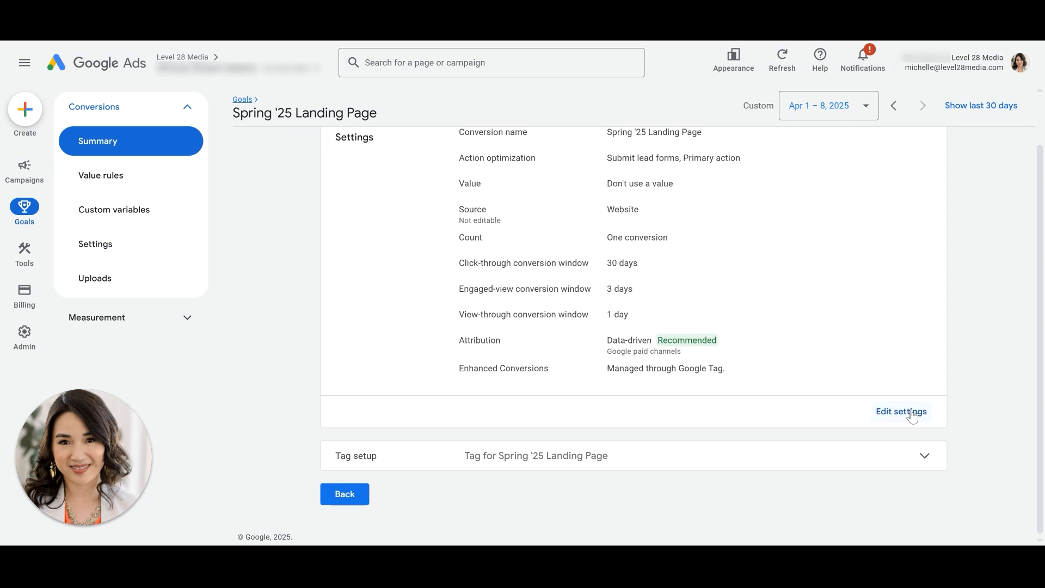
pyautogui.click(369, 462)
pyautogui.scroll(-3, 446, 462)
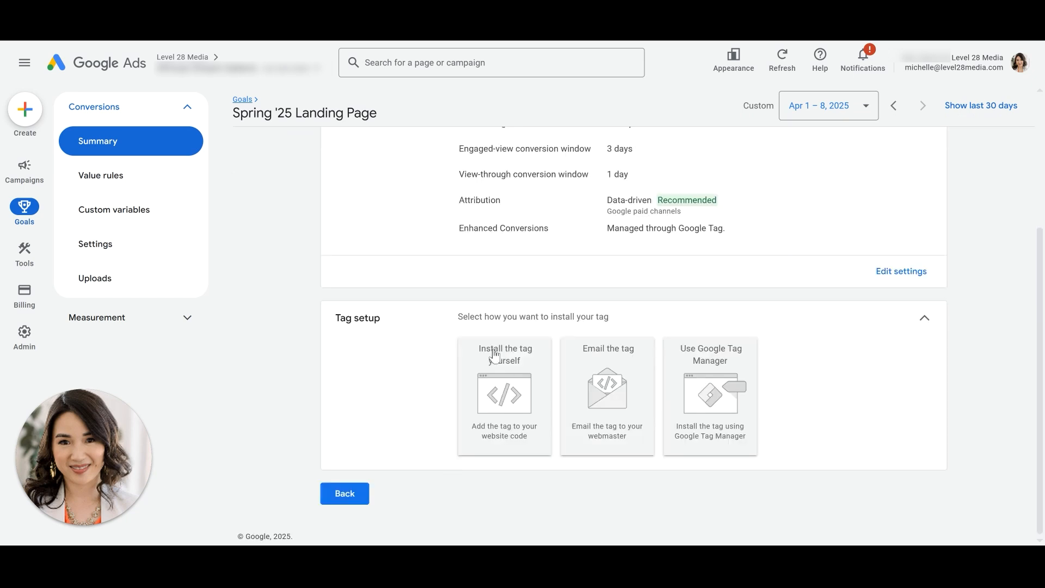
pyautogui.click(514, 411)
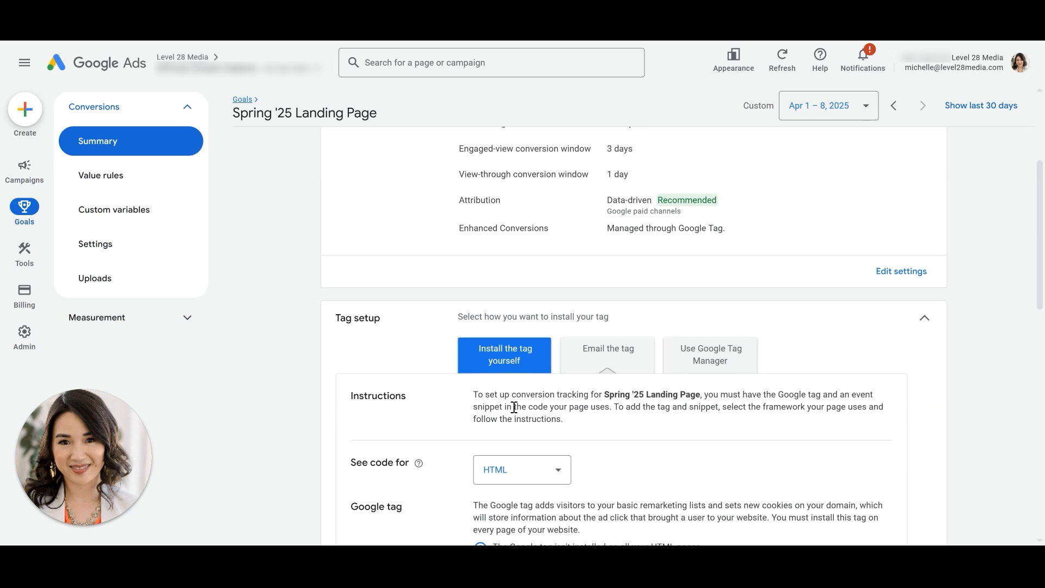
# - Copy the Google tag code shown for HTML pages
pyautogui.scroll(-7, 514, 411)
pyautogui.scroll(5, 514, 411)
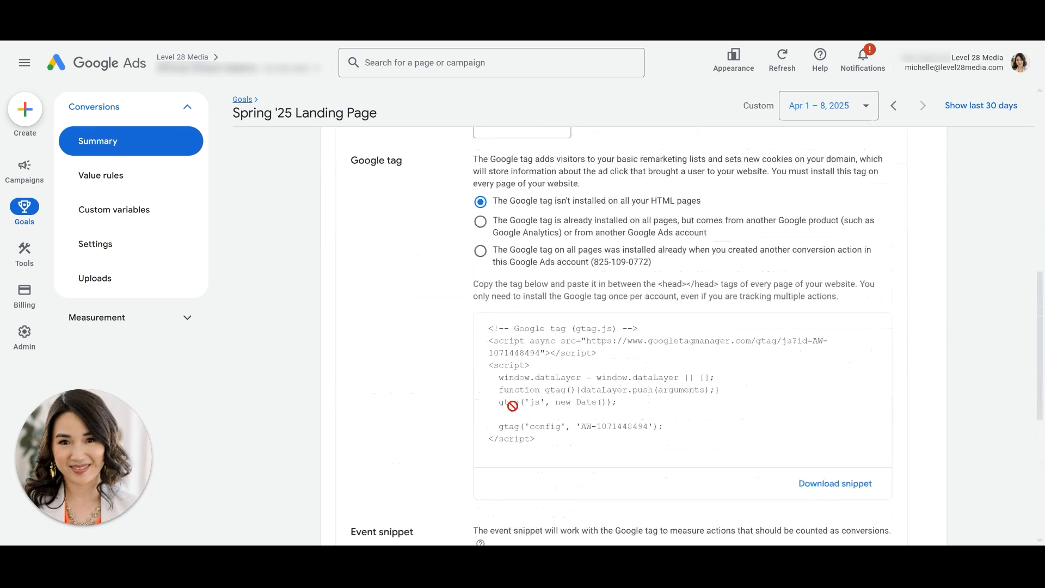
pyautogui.scroll(-5, 514, 411)
pyautogui.scroll(5, 514, 411)
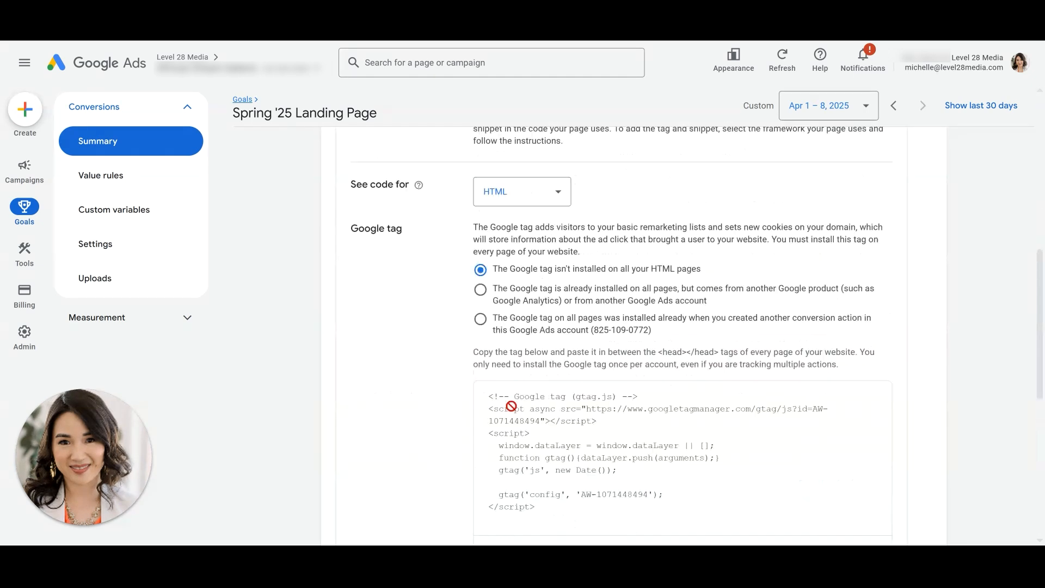
pyautogui.moveTo(411, 231); pyautogui.dragTo(339, 221)
pyautogui.scroll(-6, 439, 325)
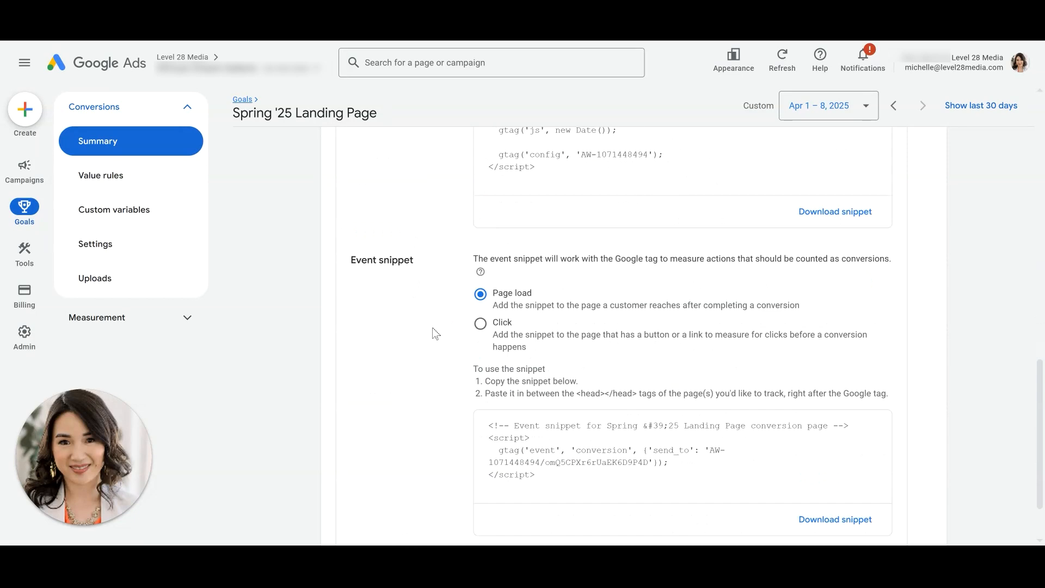
pyautogui.scroll(6, 426, 302)
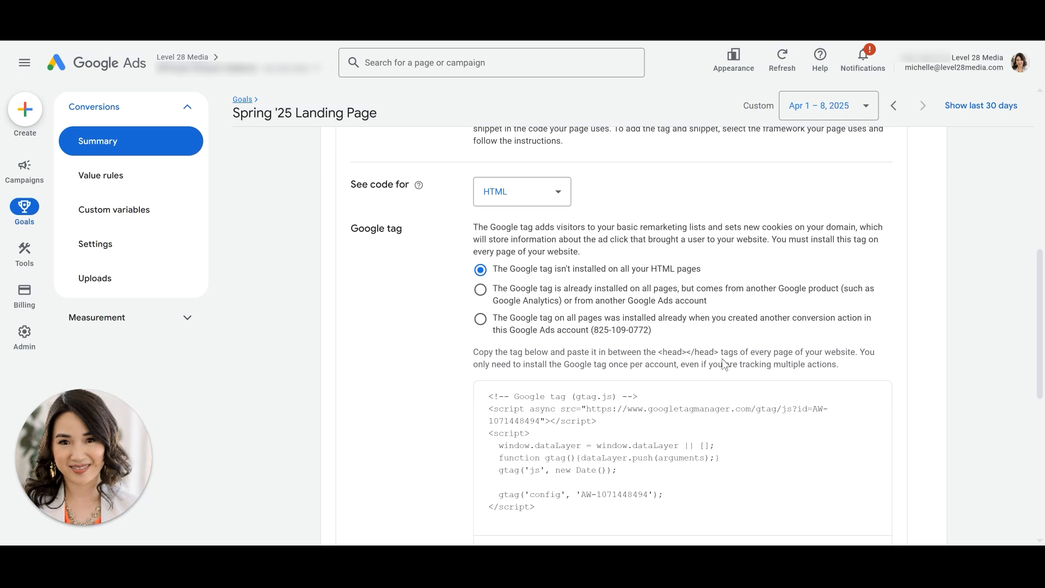
pyautogui.scroll(-1, 724, 364)
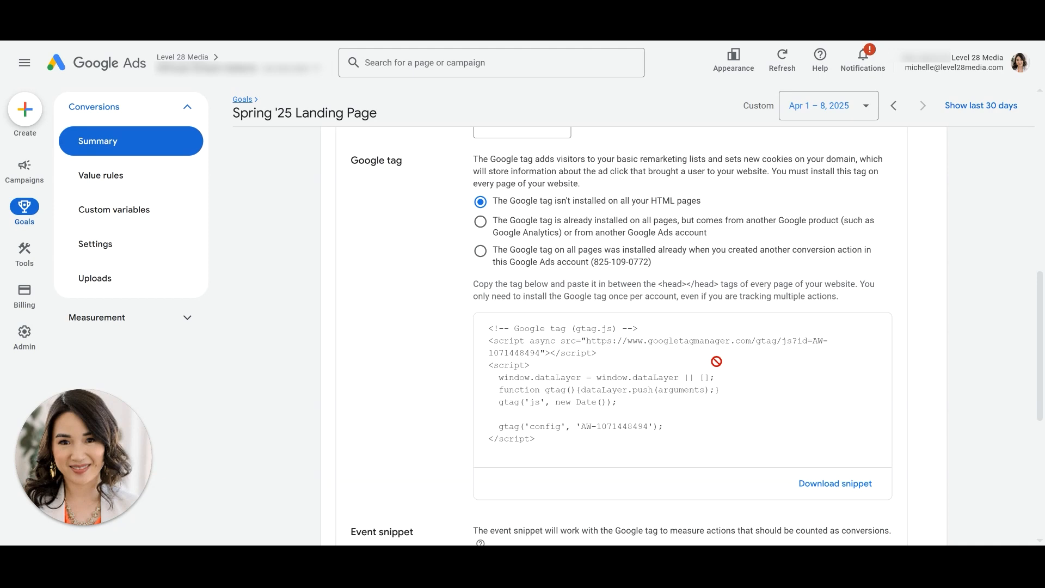
pyautogui.click(532, 331)
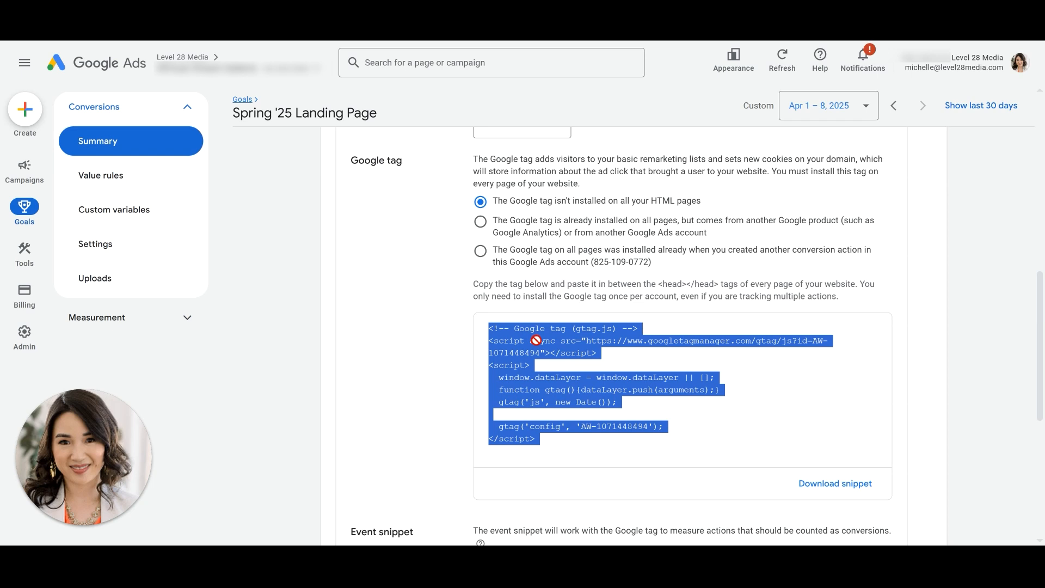
pyautogui.rightClick(536, 340)
pyautogui.click(572, 364)
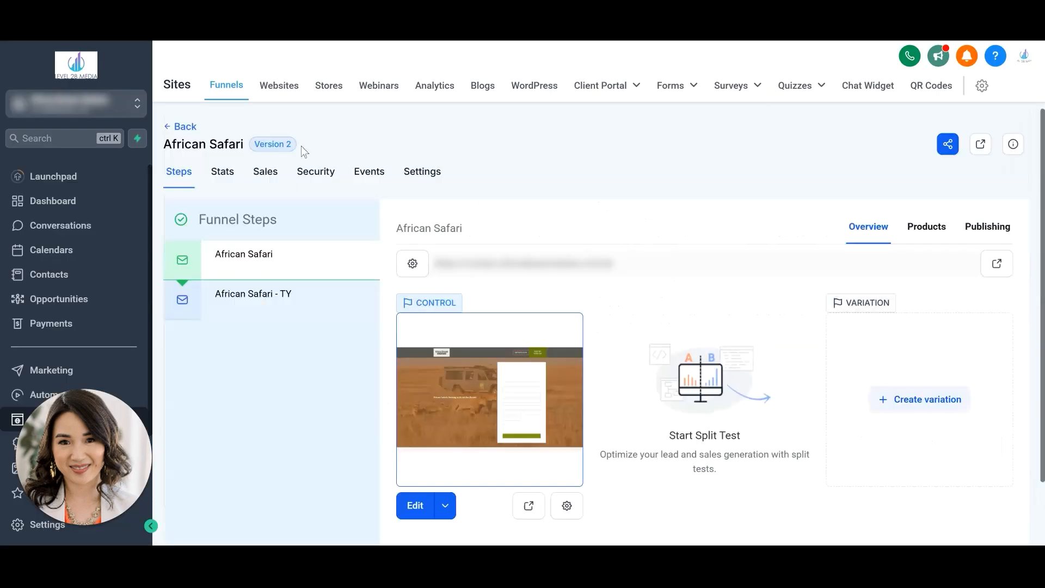
# - Switch to the African Safari funnel settings, paste the Google tag into the Head tracking code field and save
pyautogui.click(420, 174)
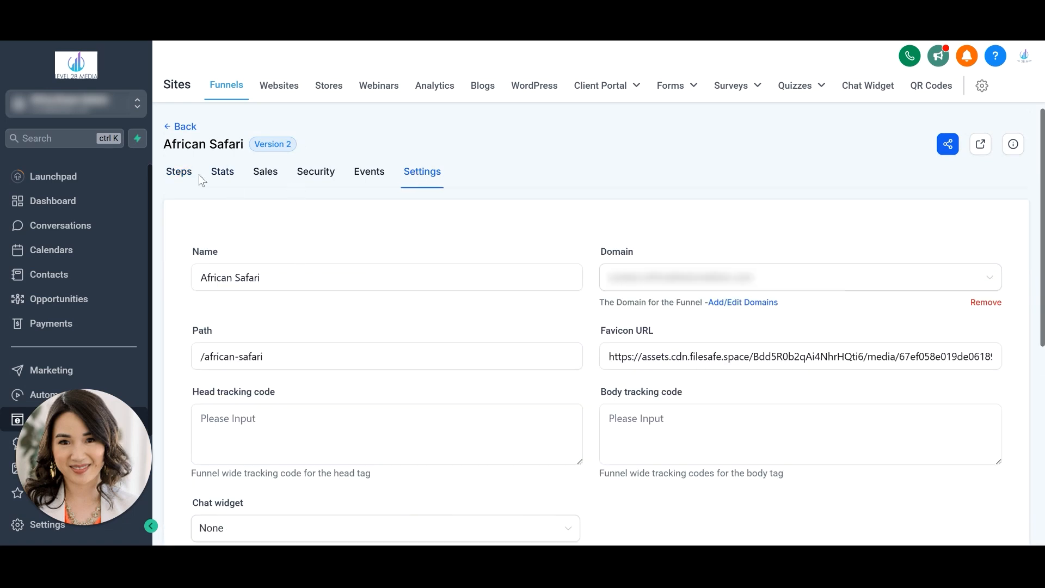
pyautogui.click(256, 422)
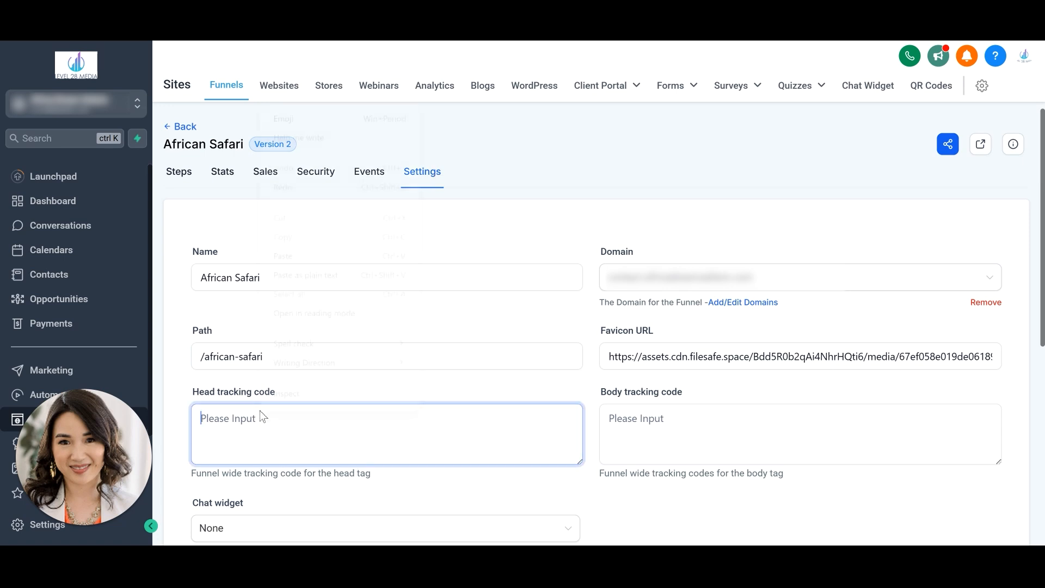
pyautogui.rightClick(260, 410)
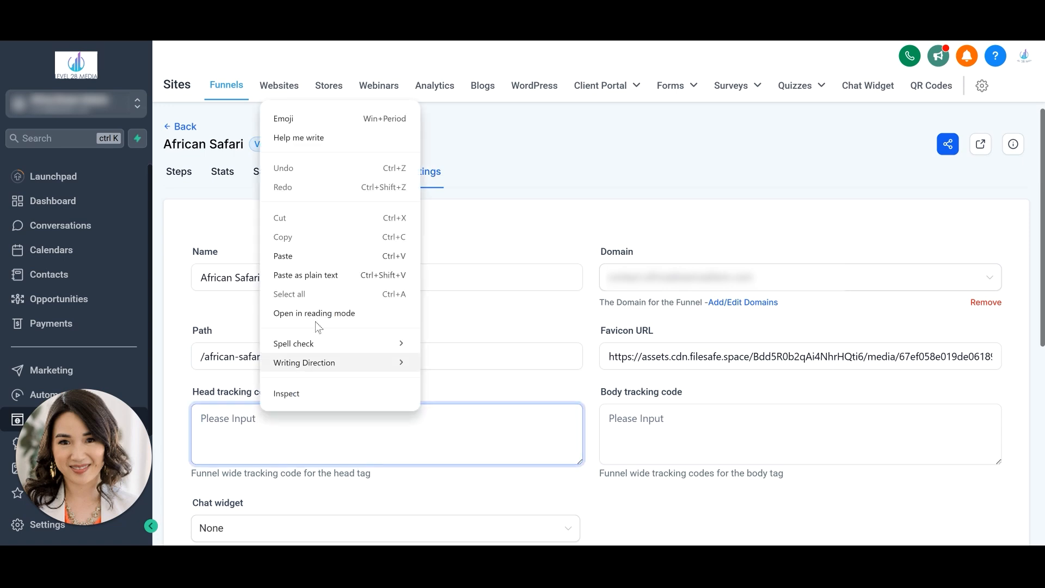
pyautogui.click(339, 256)
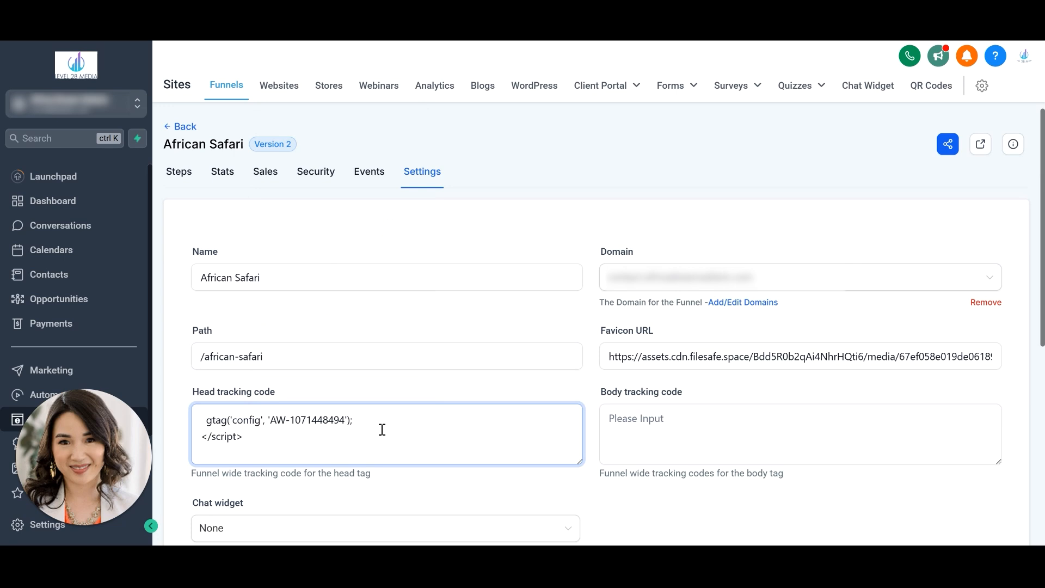
pyautogui.scroll(-5, 938, 197)
pyautogui.click(979, 479)
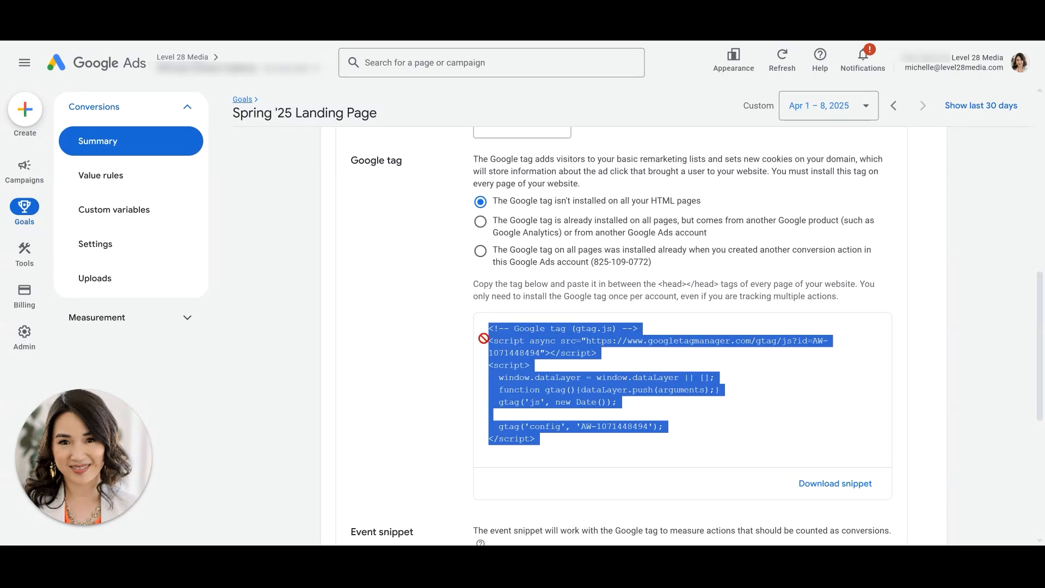
# - Switch back to Google Ads and copy the page-load event snippet code
pyautogui.scroll(-4, 474, 338)
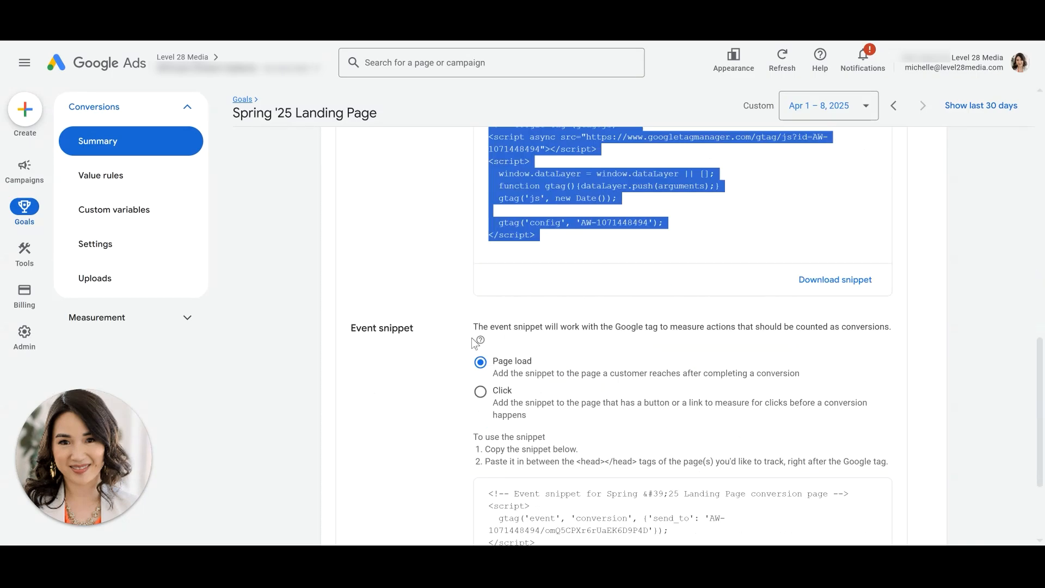
pyautogui.scroll(-2, 470, 340)
pyautogui.scroll(-2, 466, 339)
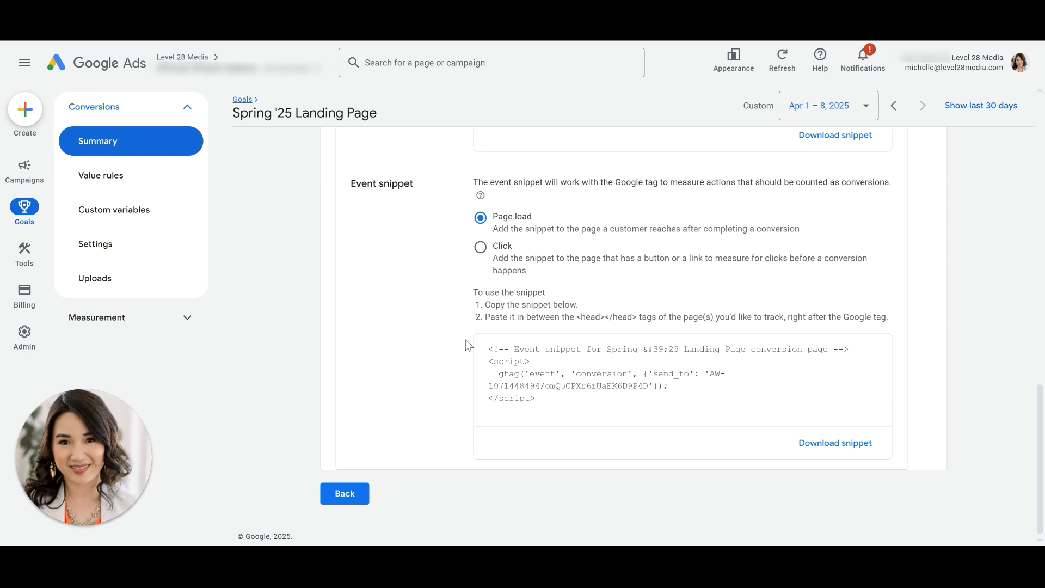
pyautogui.click(515, 359)
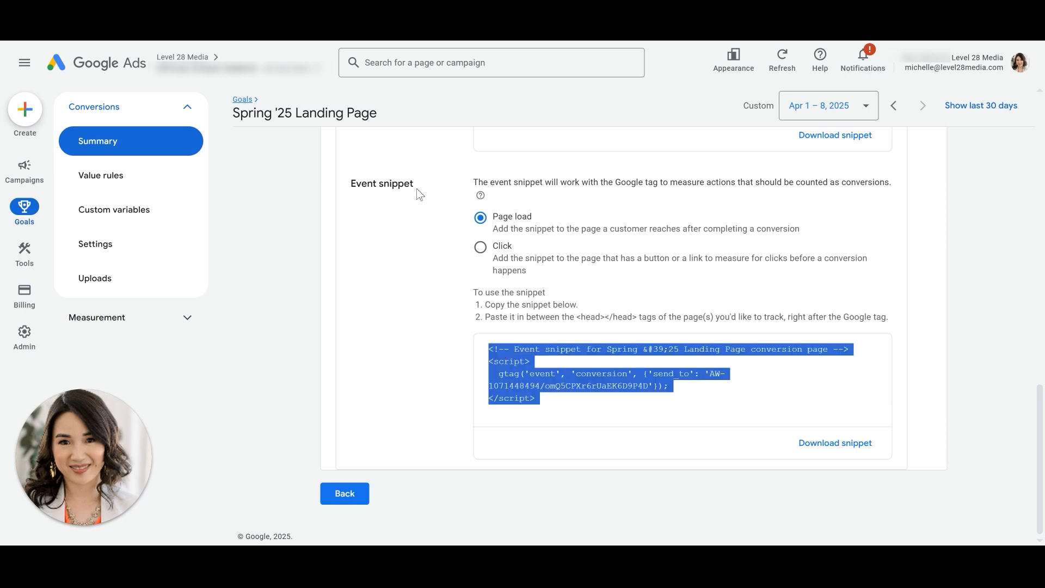
pyautogui.moveTo(415, 186); pyautogui.dragTo(355, 189)
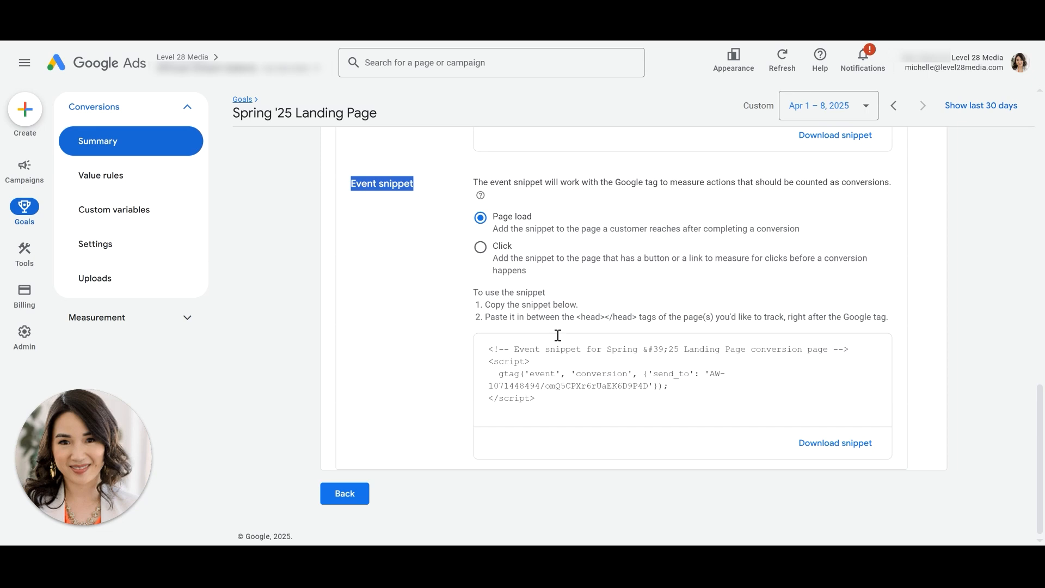
pyautogui.click(569, 393)
pyautogui.rightClick(524, 368)
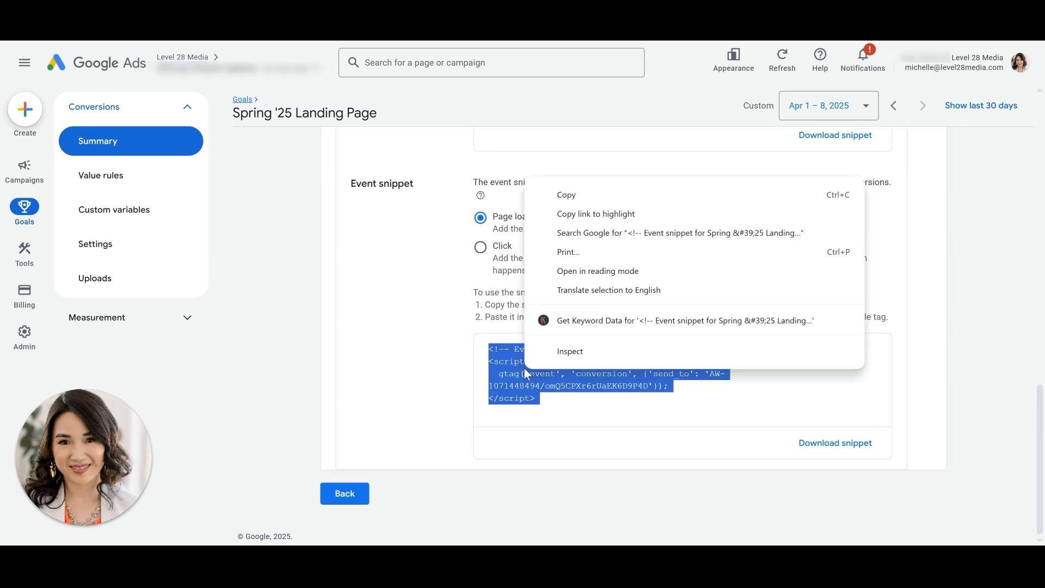
pyautogui.click(593, 195)
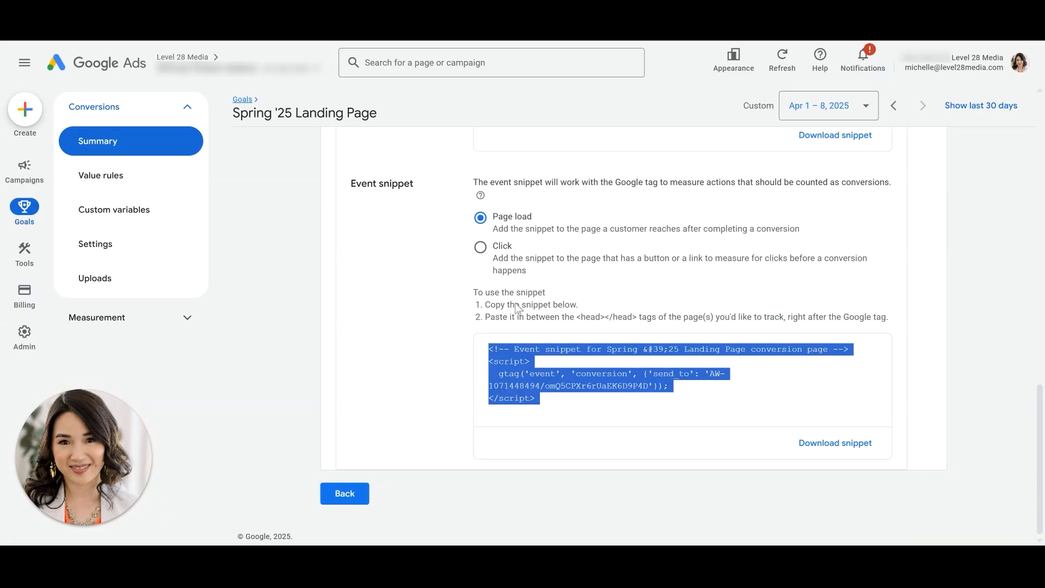
pyautogui.rightClick(514, 362)
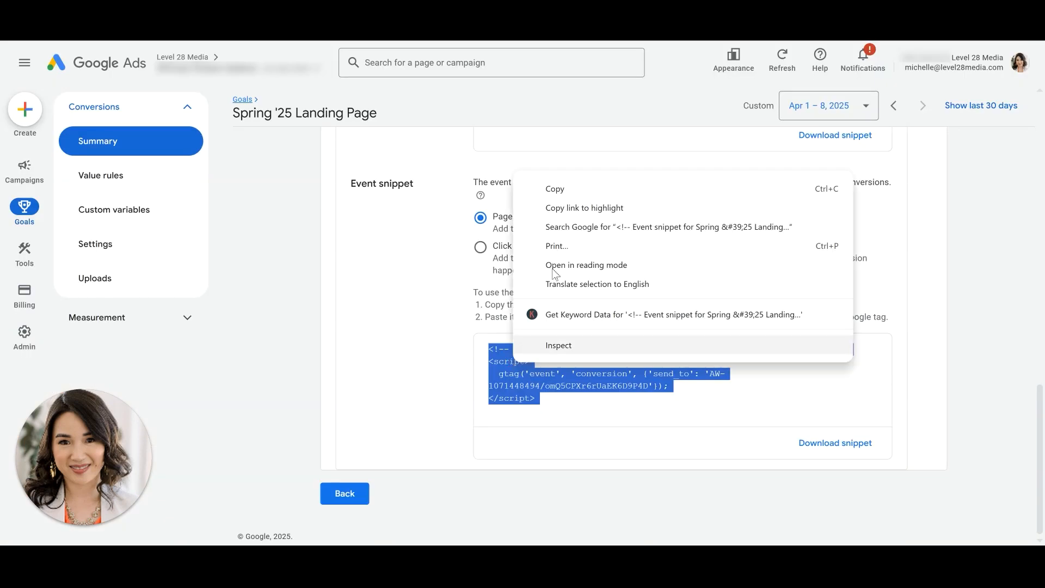
pyautogui.click(569, 188)
pyautogui.moveTo(801, 235); pyautogui.dragTo(493, 215)
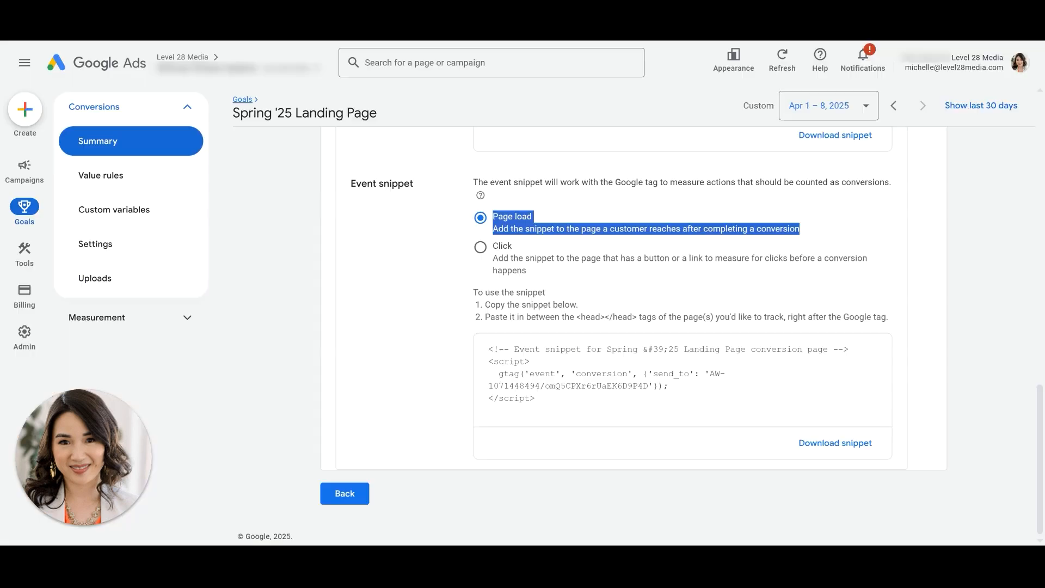
pyautogui.click(505, 348)
pyautogui.click(505, 348)
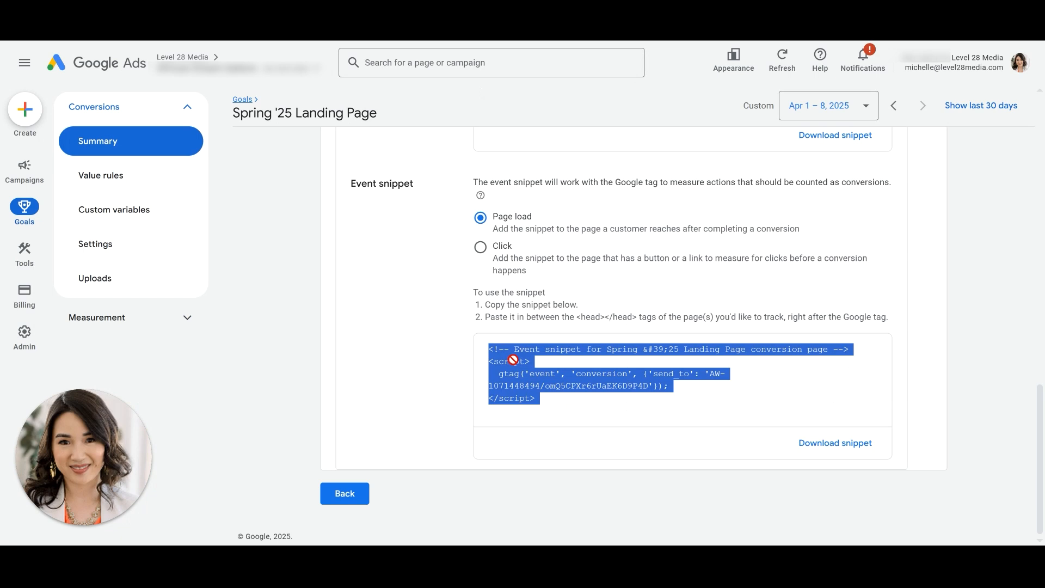
pyautogui.rightClick(513, 360)
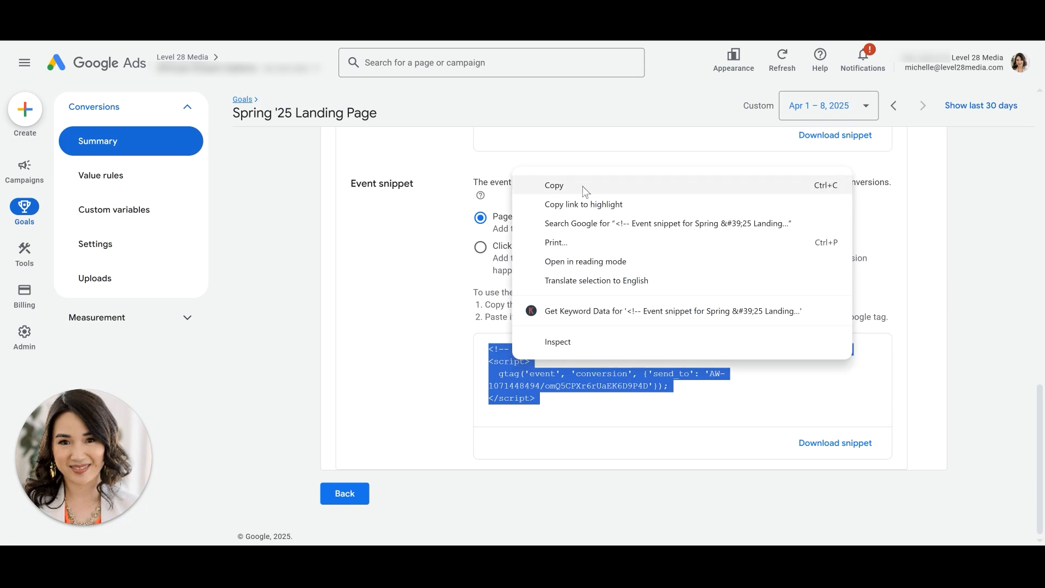
pyautogui.click(586, 188)
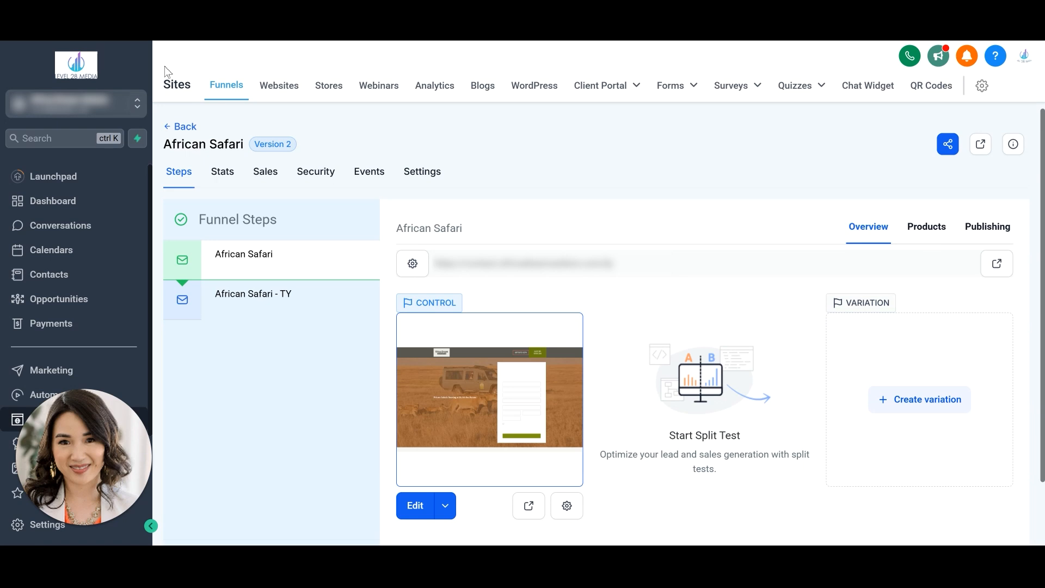
# - Edit the African Safari - TY page and replace its header tracking code with the copied event snippet
pyautogui.click(242, 319)
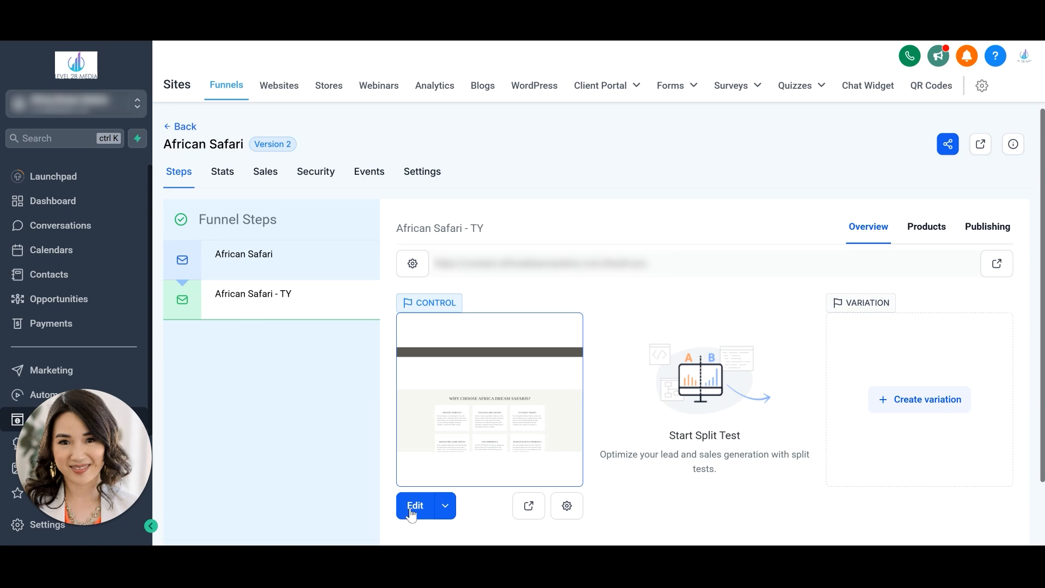
pyautogui.click(413, 506)
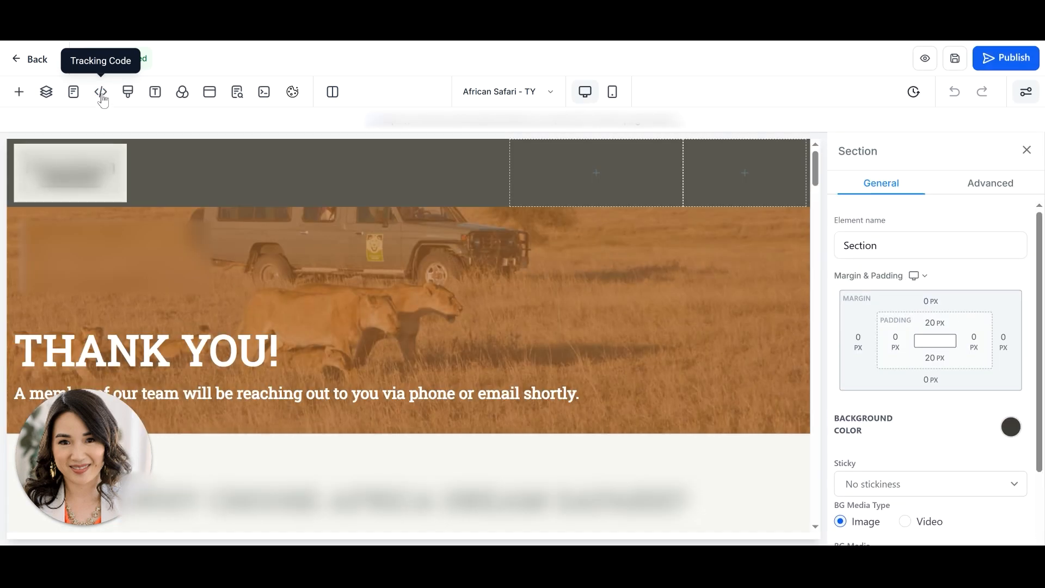
pyautogui.click(101, 92)
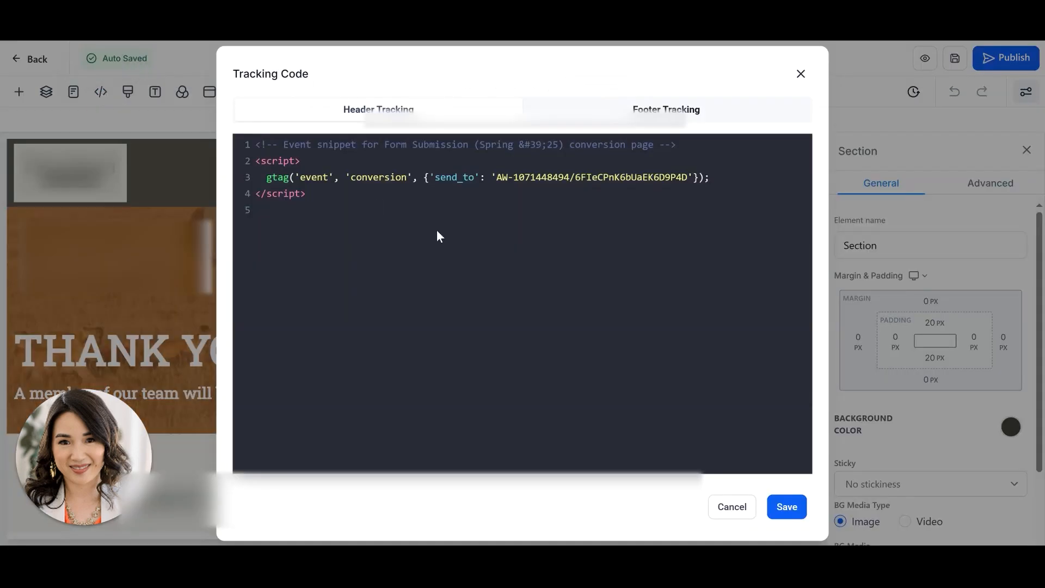
pyautogui.moveTo(339, 228); pyautogui.dragTo(194, 128)
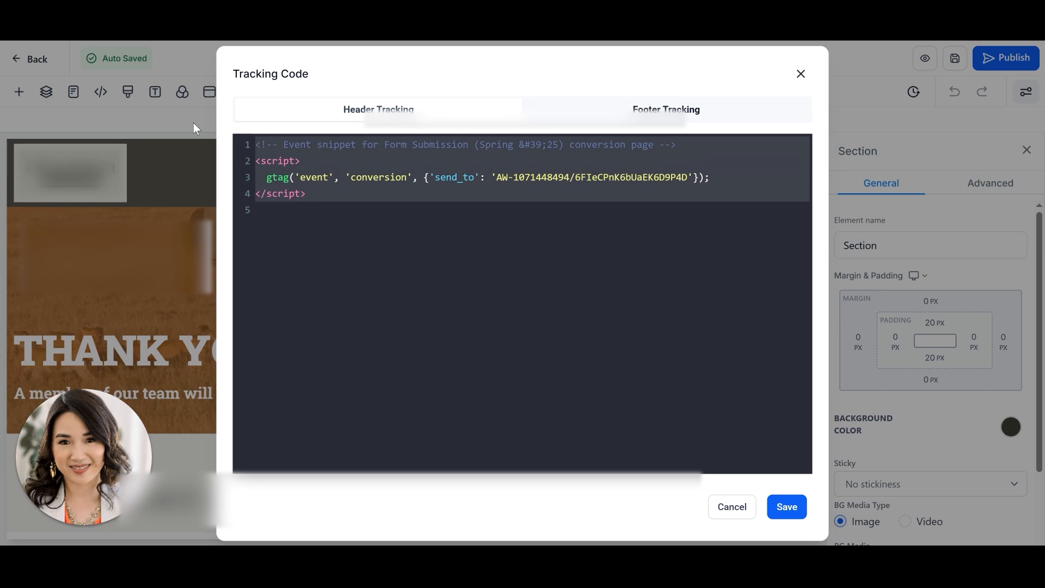
pyautogui.press('BackSpace')
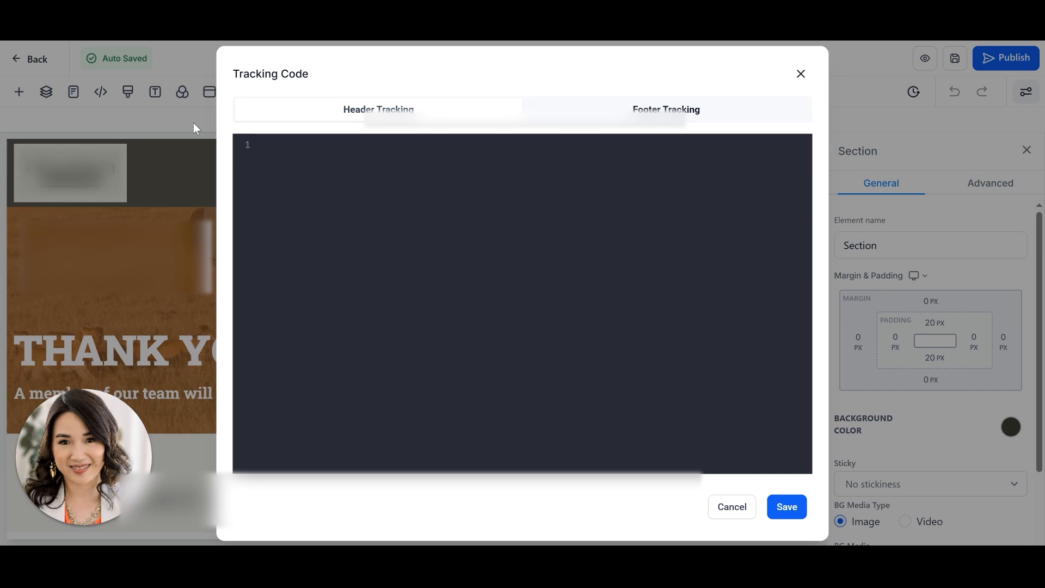
pyautogui.hotkey('ctrl', 'v')
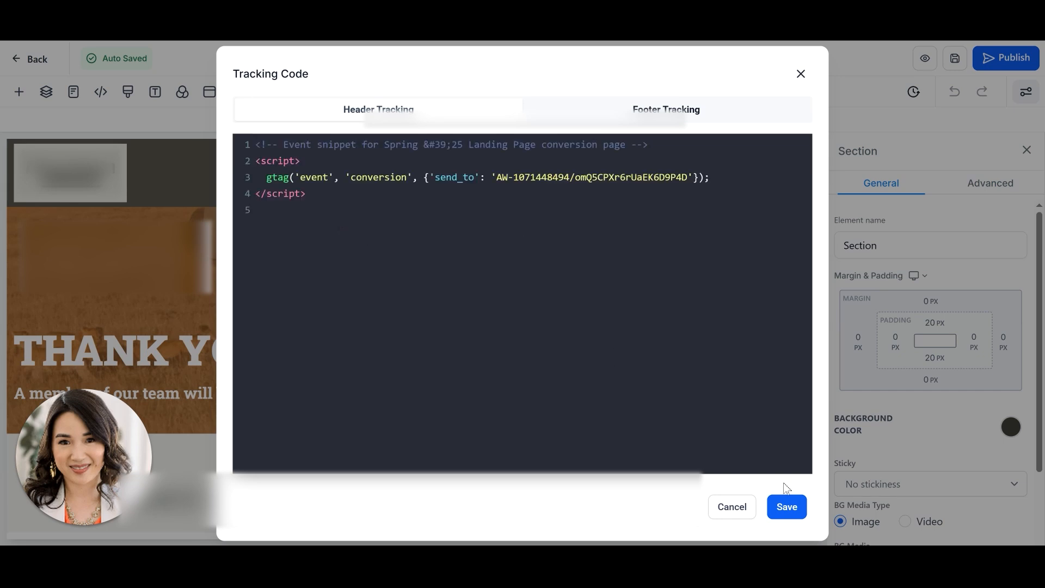
# - Save the header tracking code, then save and publish the African Safari - TY page
pyautogui.click(787, 507)
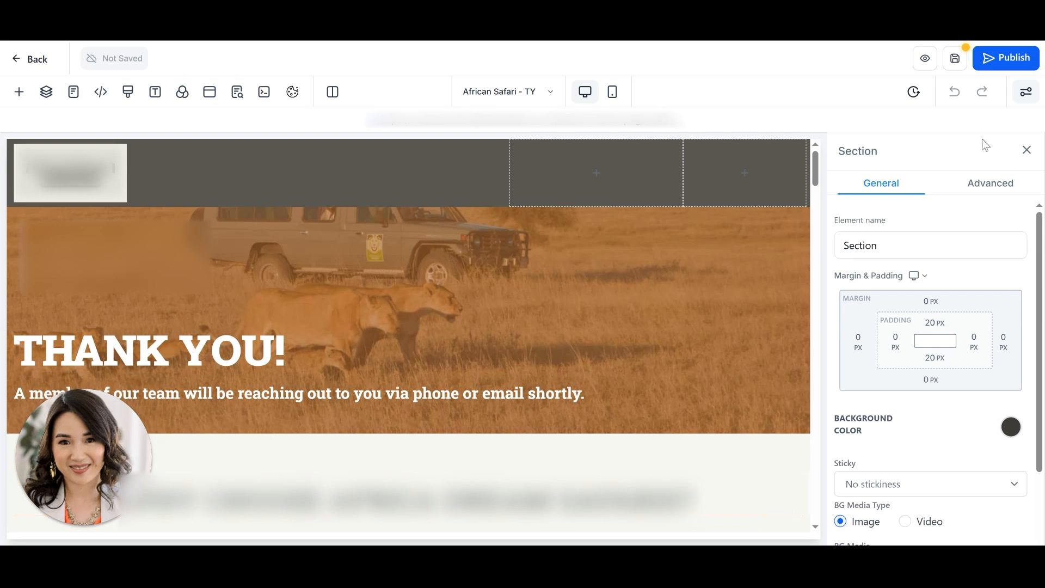
pyautogui.click(956, 58)
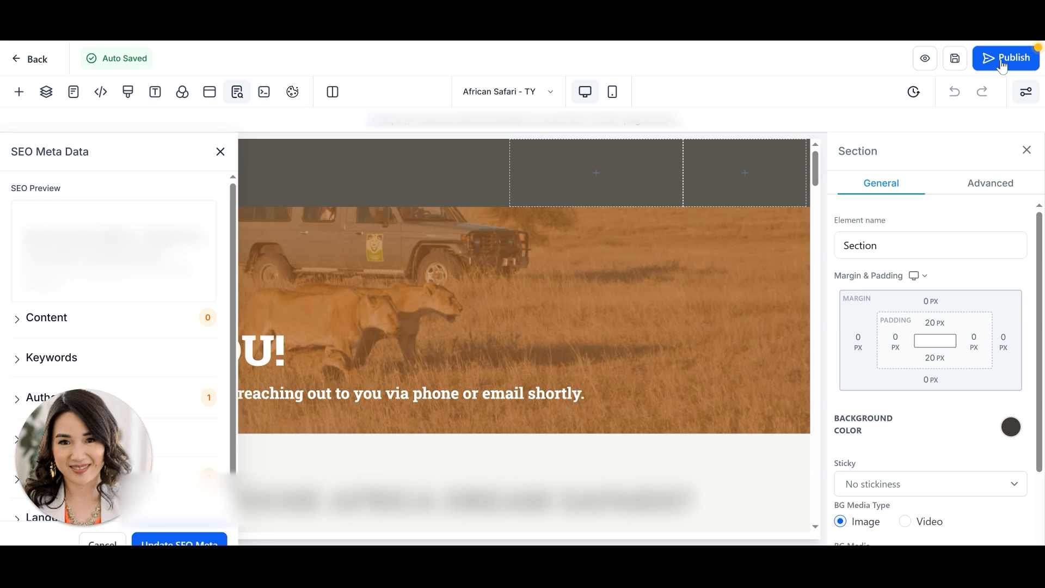
pyautogui.click(1002, 59)
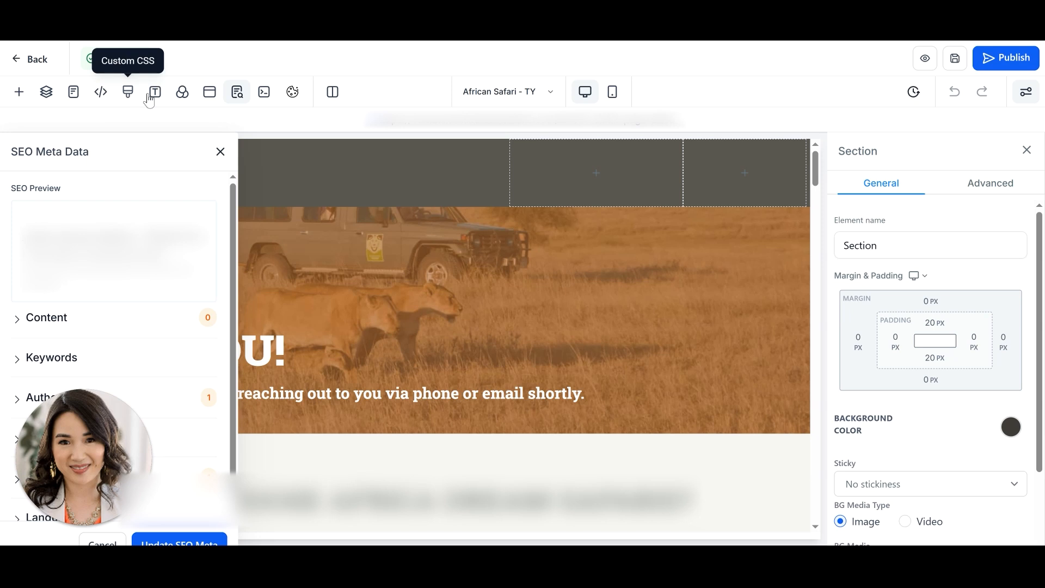
# - Reopen the page's tracking code to check the event snippet, then close it and leave the editor
pyautogui.click(104, 92)
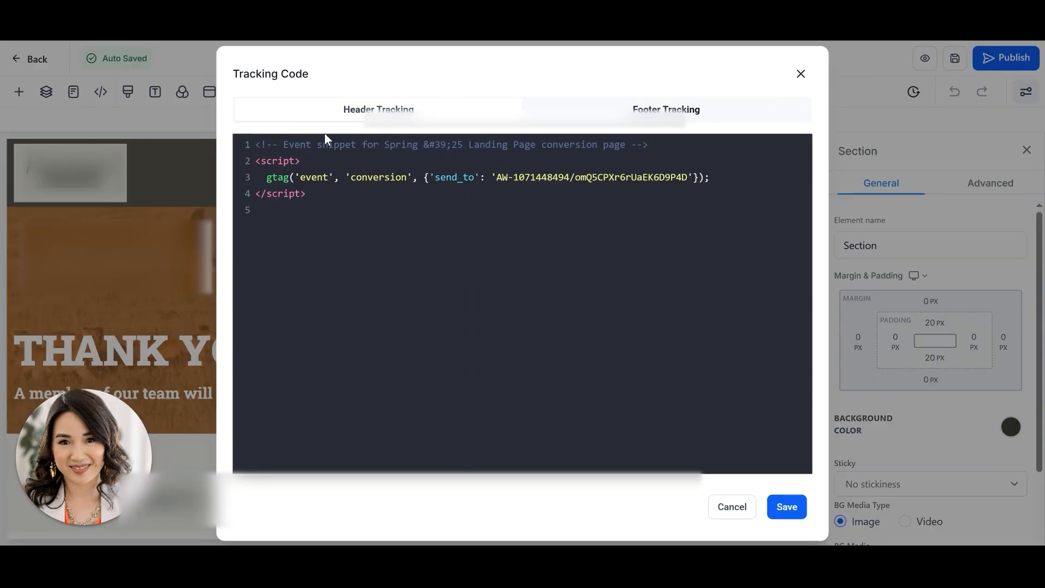
pyautogui.click(800, 73)
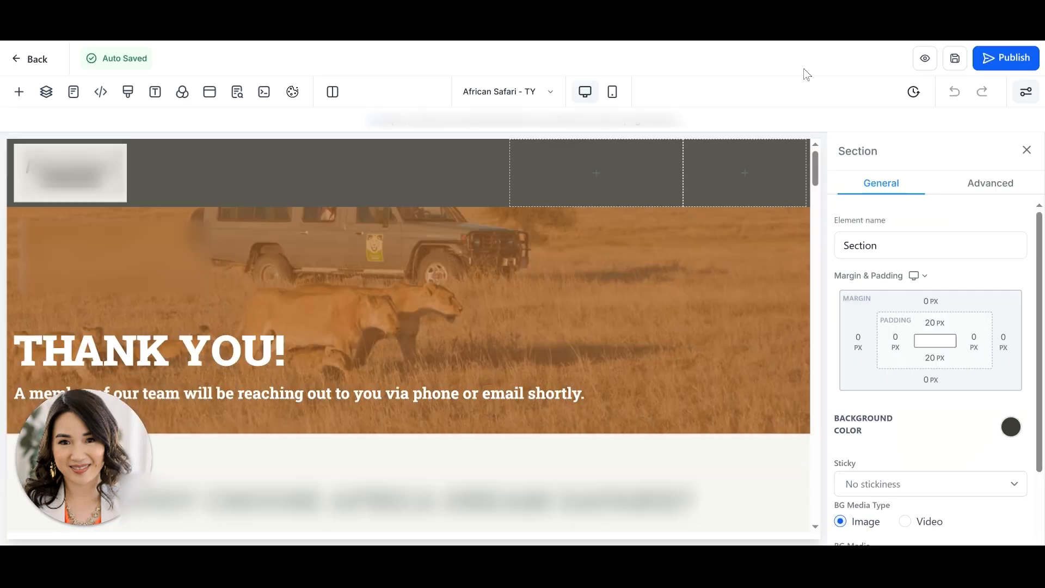
pyautogui.click(20, 61)
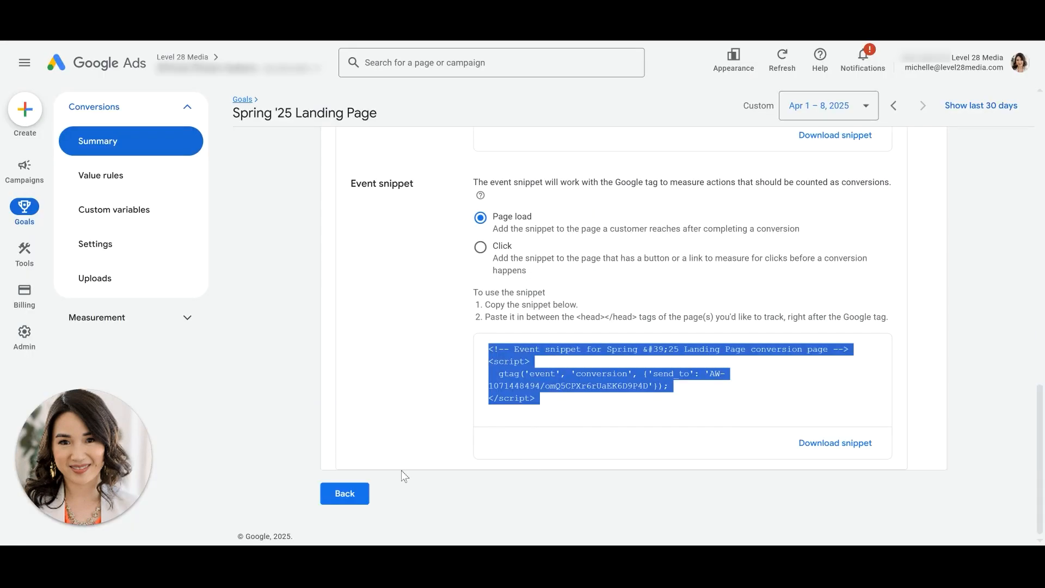
# - Return to the conversions summary and review the status of the new lead-form conversion action
pyautogui.click(345, 493)
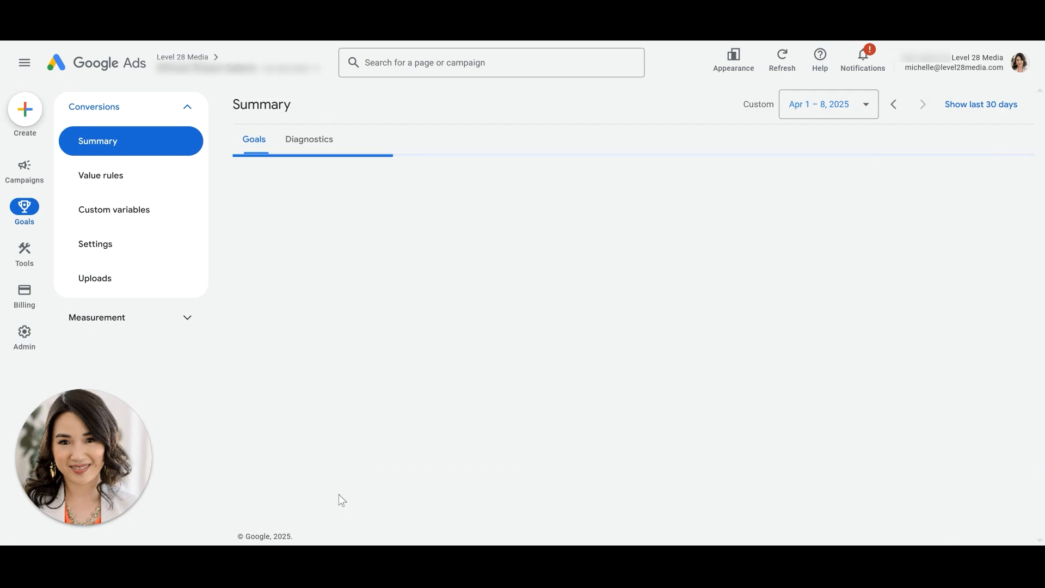
pyautogui.scroll(-2, 614, 360)
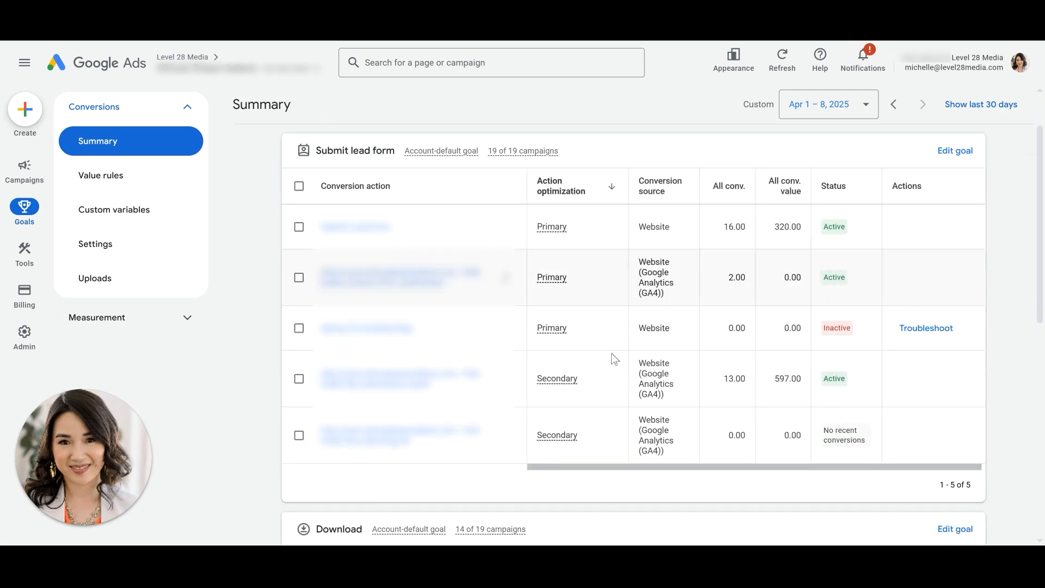
pyautogui.scroll(-1, 601, 357)
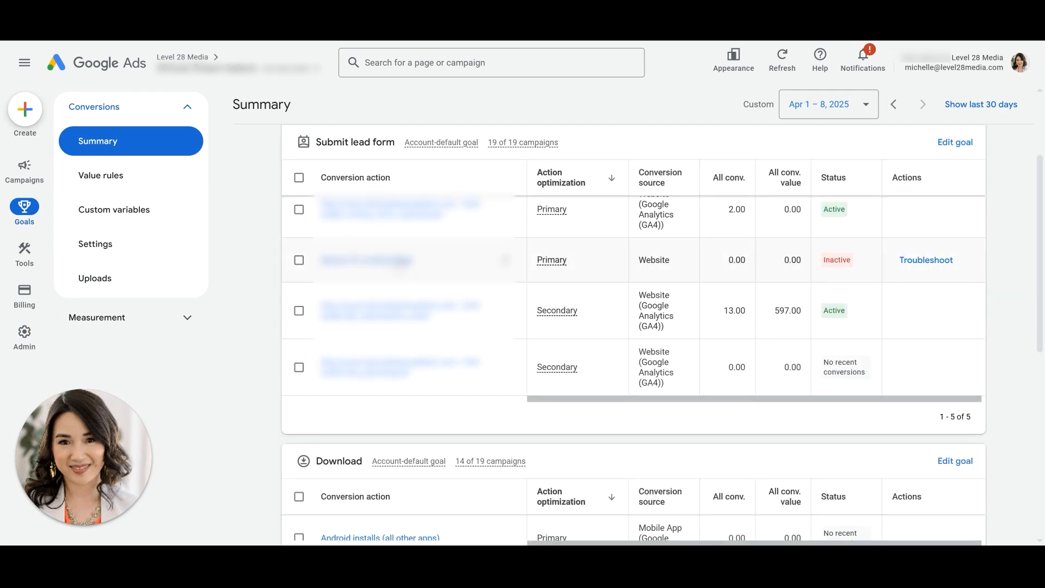
pyautogui.moveTo(837, 267)
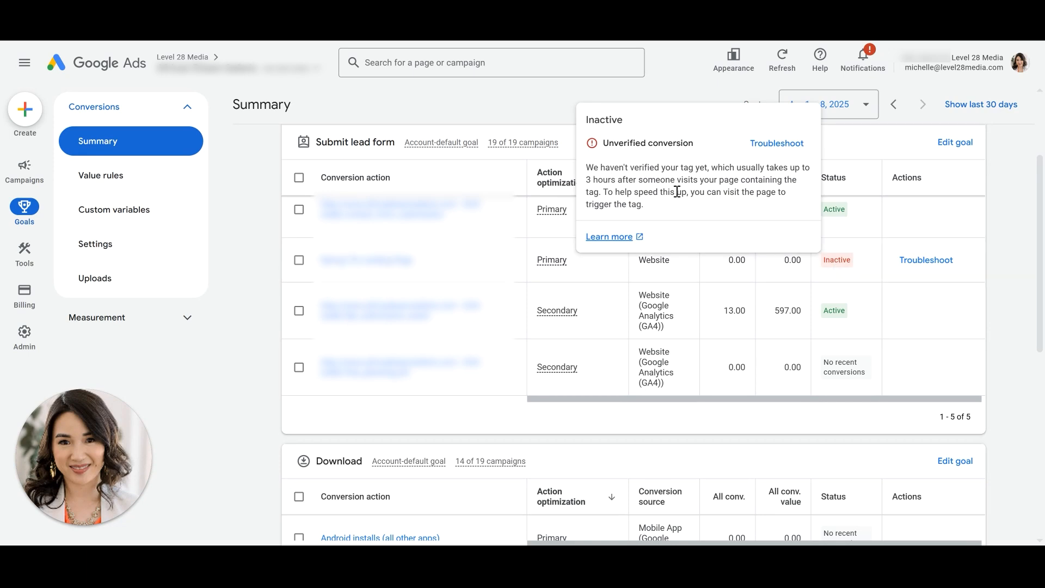
pyautogui.moveTo(645, 204); pyautogui.dragTo(619, 173)
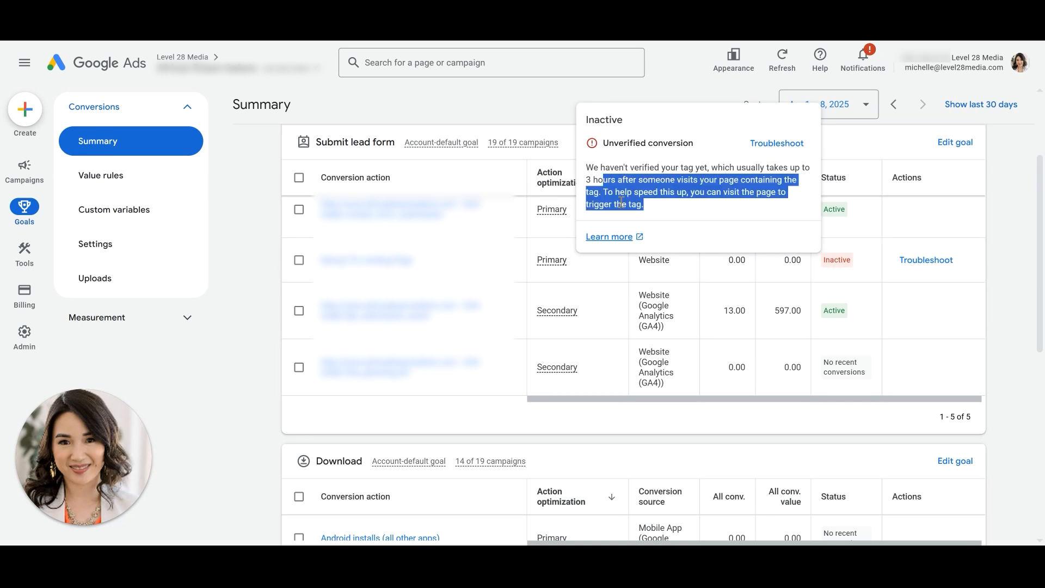
pyautogui.click(662, 202)
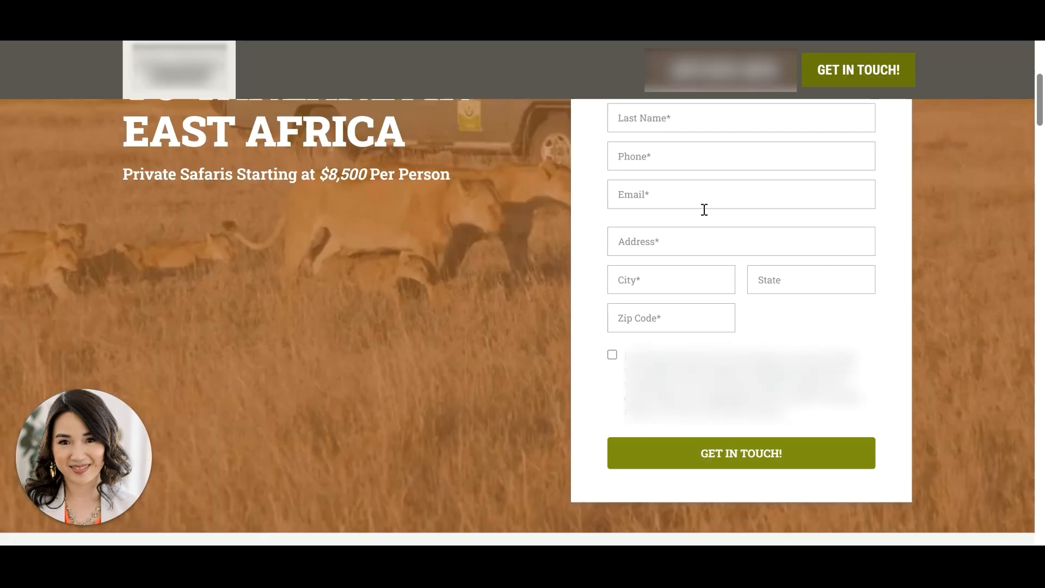
pyautogui.scroll(3, 677, 168)
pyautogui.scroll(-4, 772, 401)
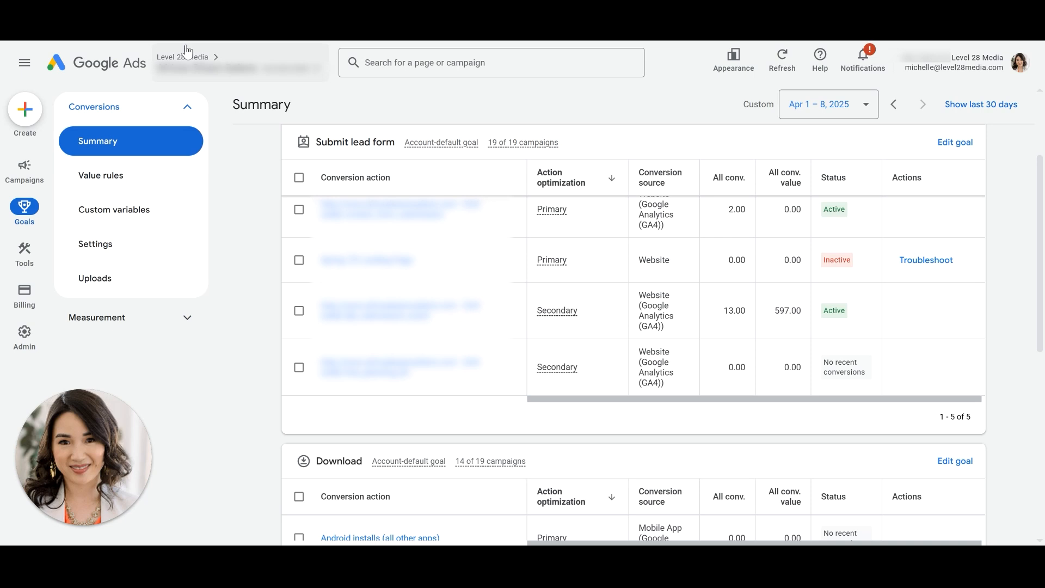
pyautogui.scroll(1, 585, 384)
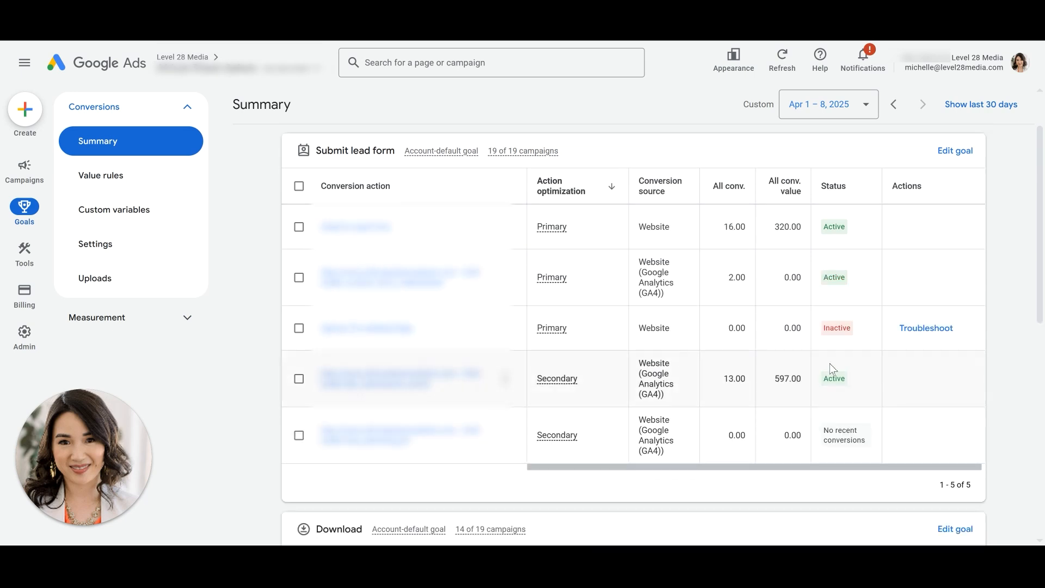
pyautogui.moveTo(848, 340)
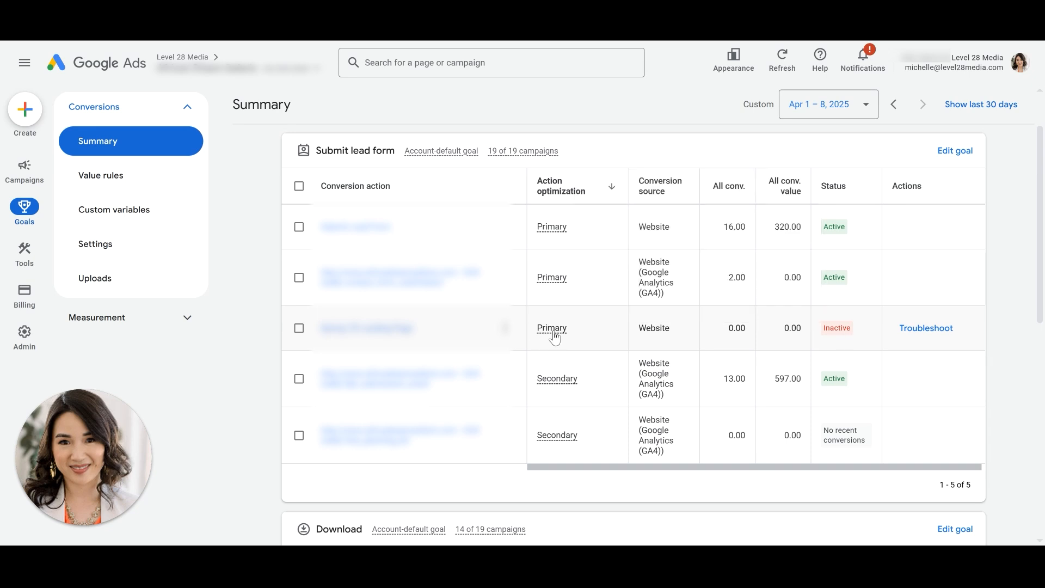
pyautogui.moveTo(554, 334)
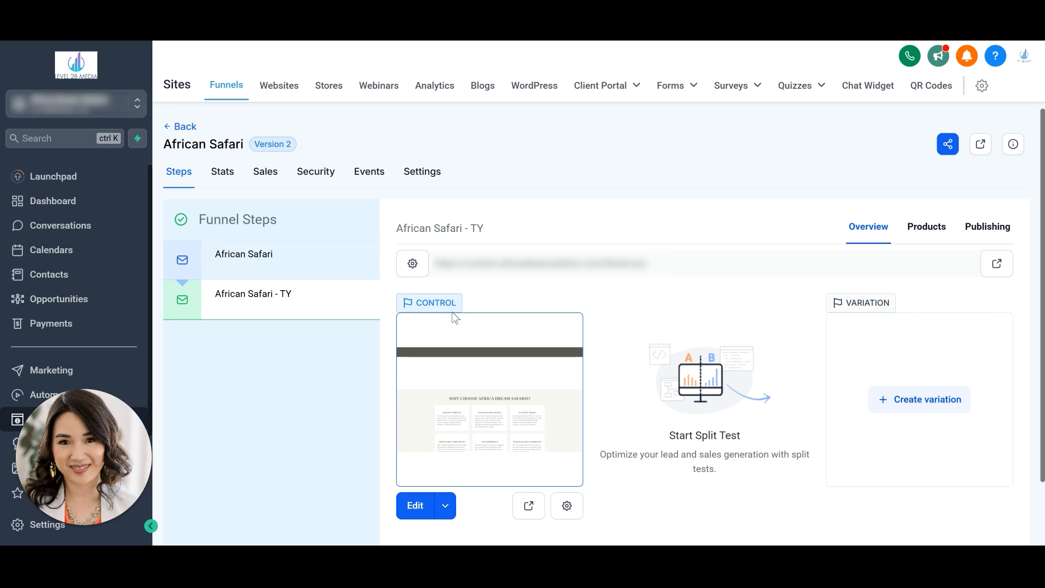
# - Open the African Safari funnel settings to check the Google tag in the Head tracking code, and view the live landing page
pyautogui.click(427, 173)
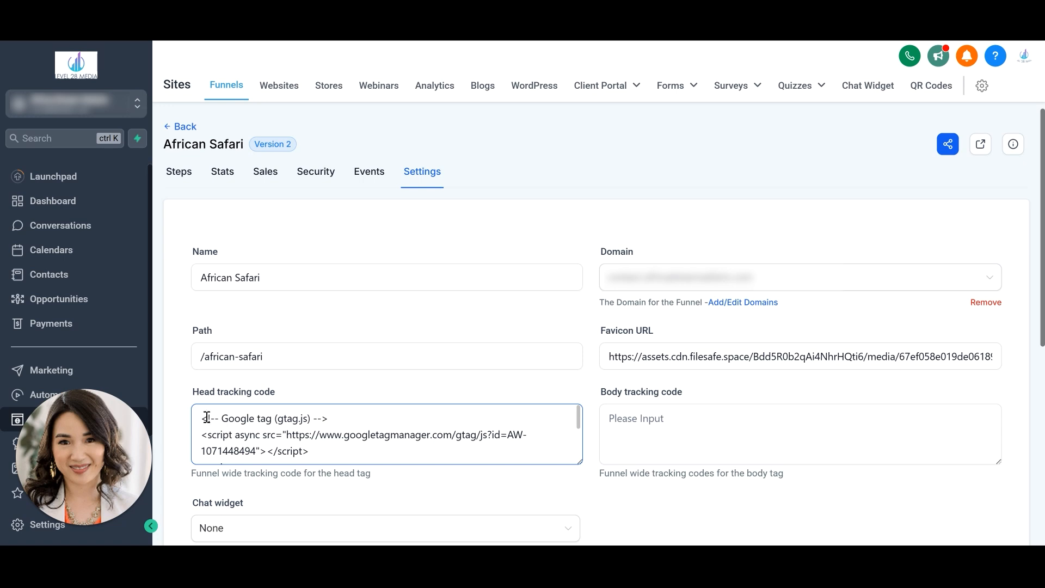
pyautogui.moveTo(203, 418); pyautogui.dragTo(394, 481)
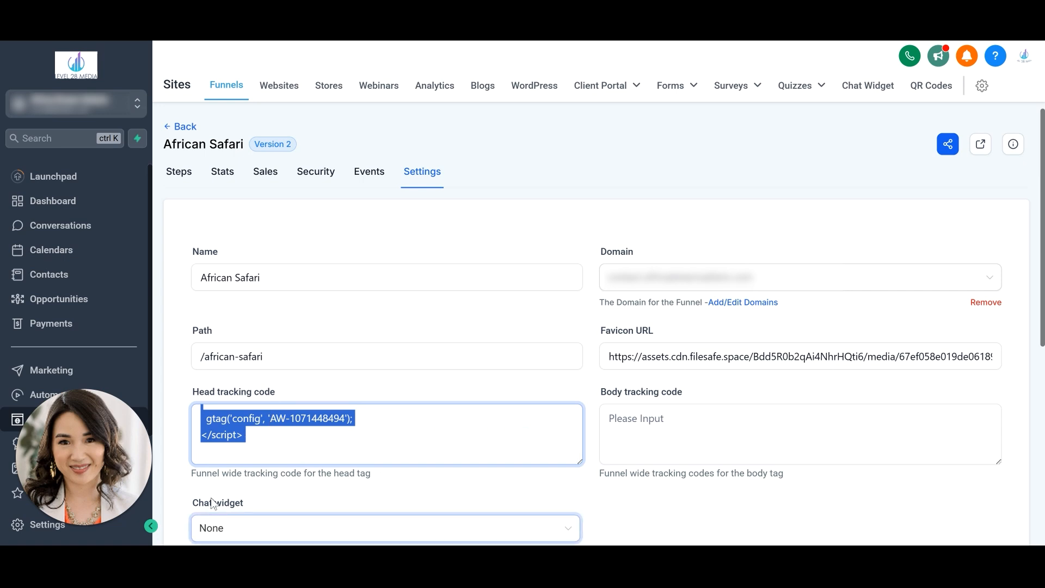
pyautogui.scroll(3, 291, 443)
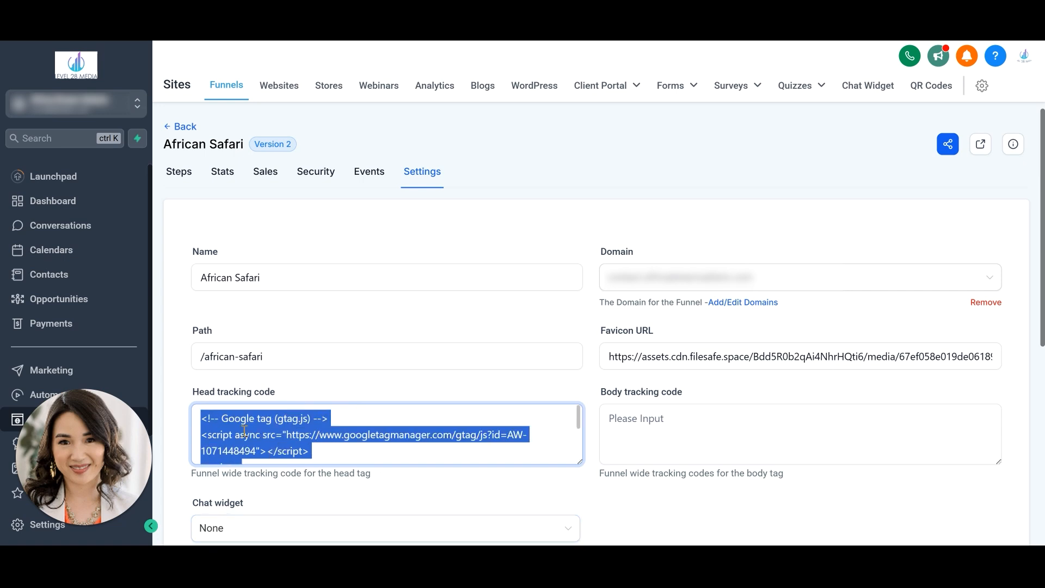
pyautogui.scroll(-5, 243, 431)
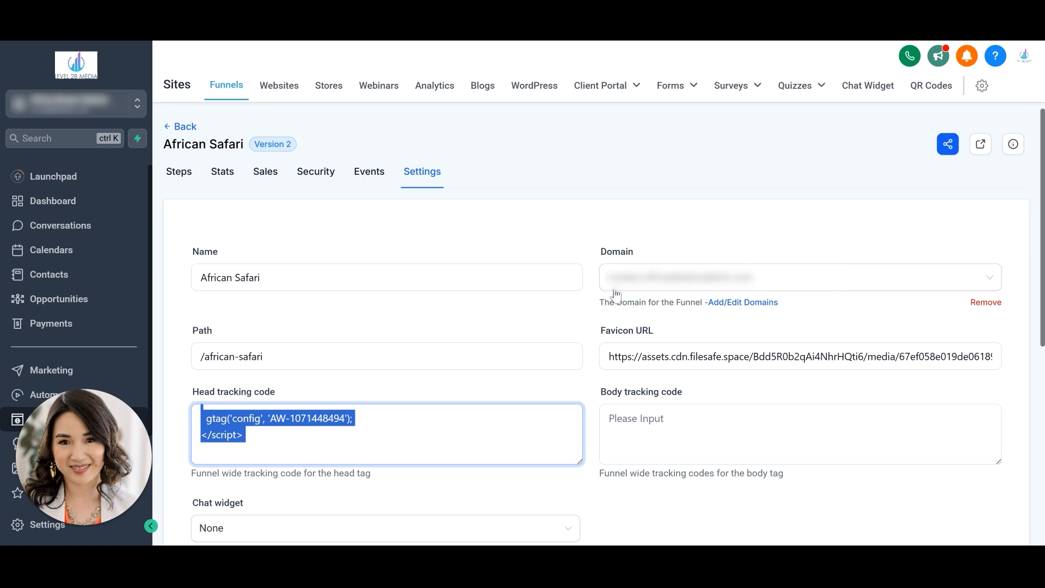
pyautogui.scroll(3, 453, 438)
pyautogui.scroll(-4, 662, 177)
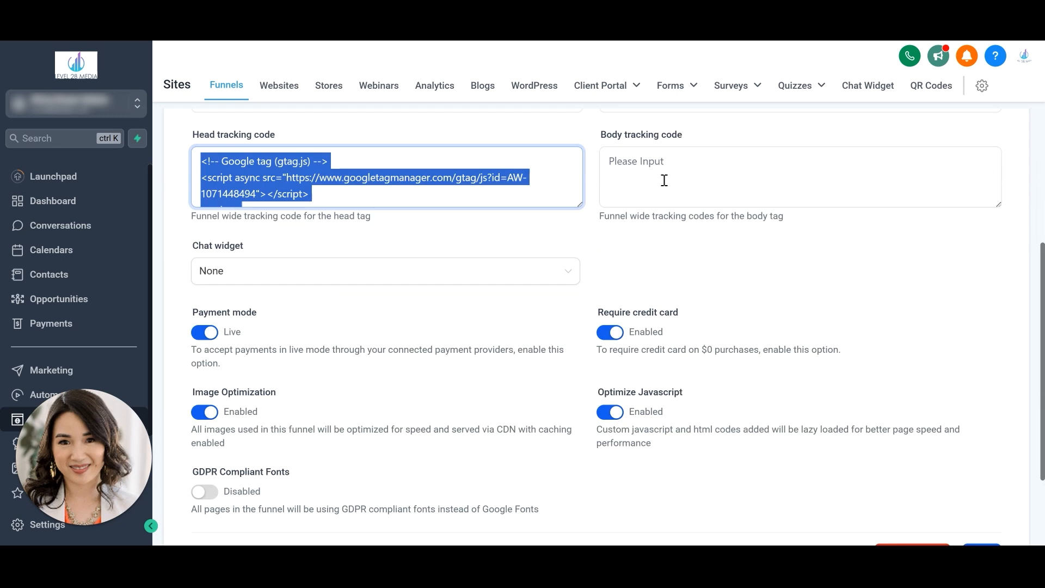
pyautogui.scroll(4, 708, 179)
pyautogui.click(706, 191)
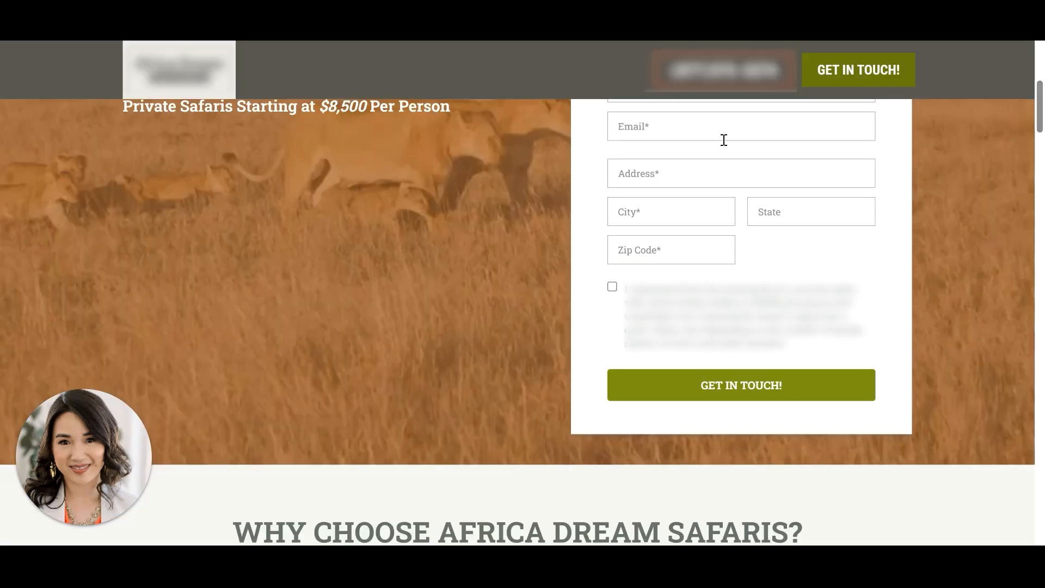
pyautogui.scroll(5, 809, 236)
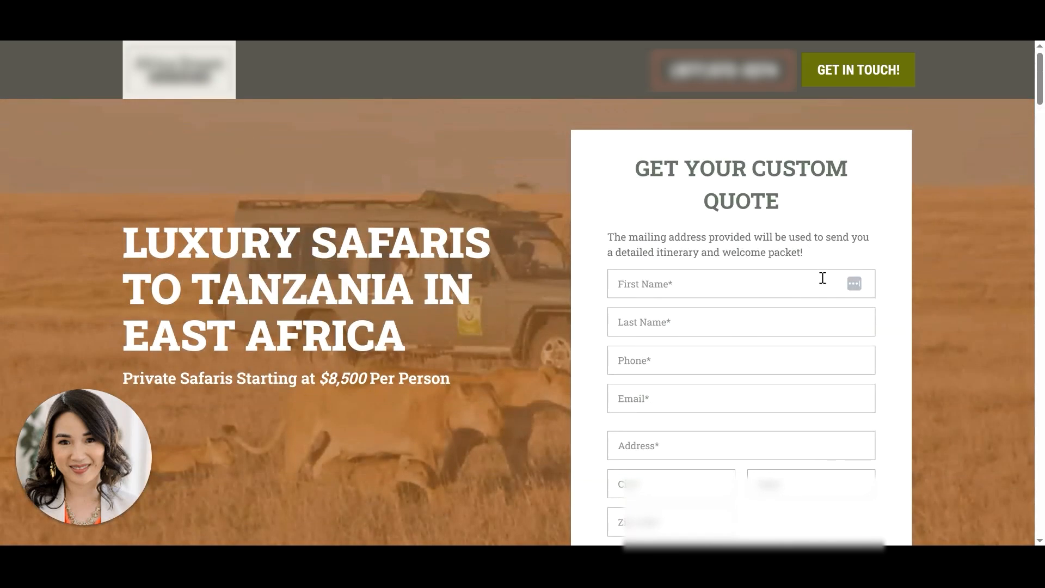
pyautogui.scroll(-7, 822, 283)
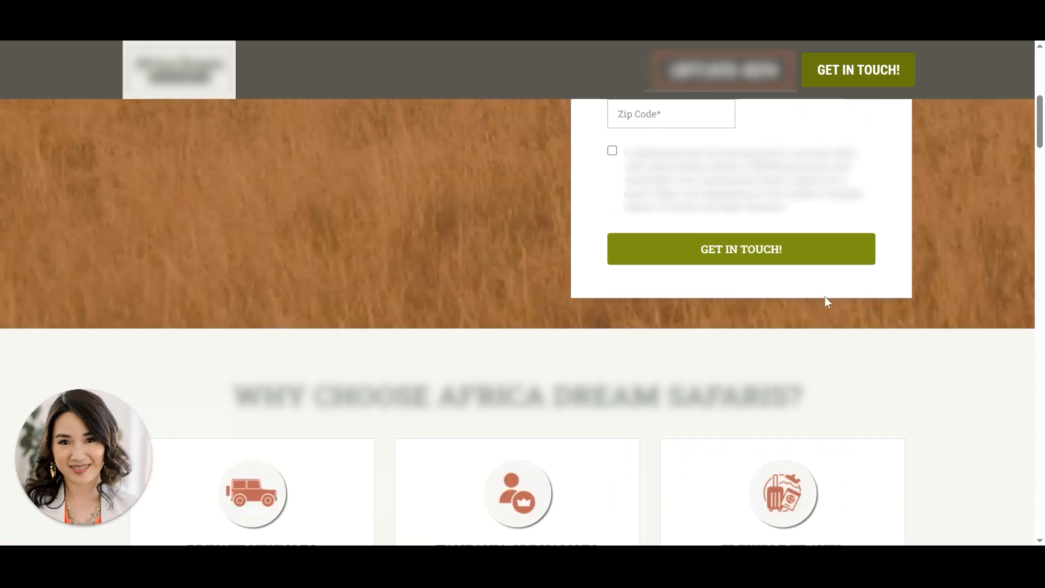
pyautogui.scroll(5, 826, 303)
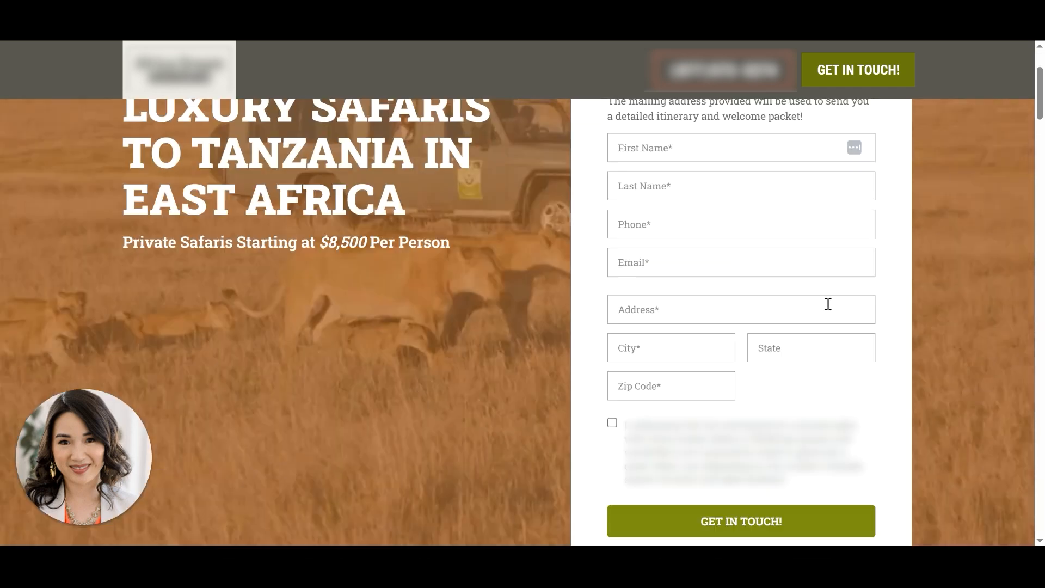